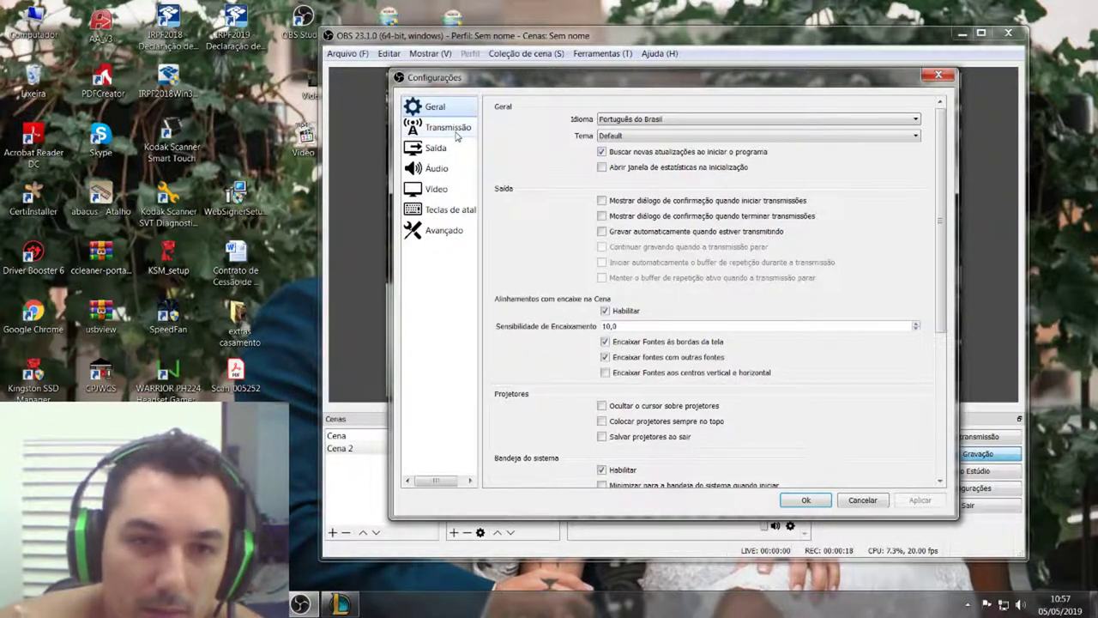
# Step: Examine the stream, output and video settings, including the encoder's quality preset and target bitrate
pyautogui.click(457, 135)
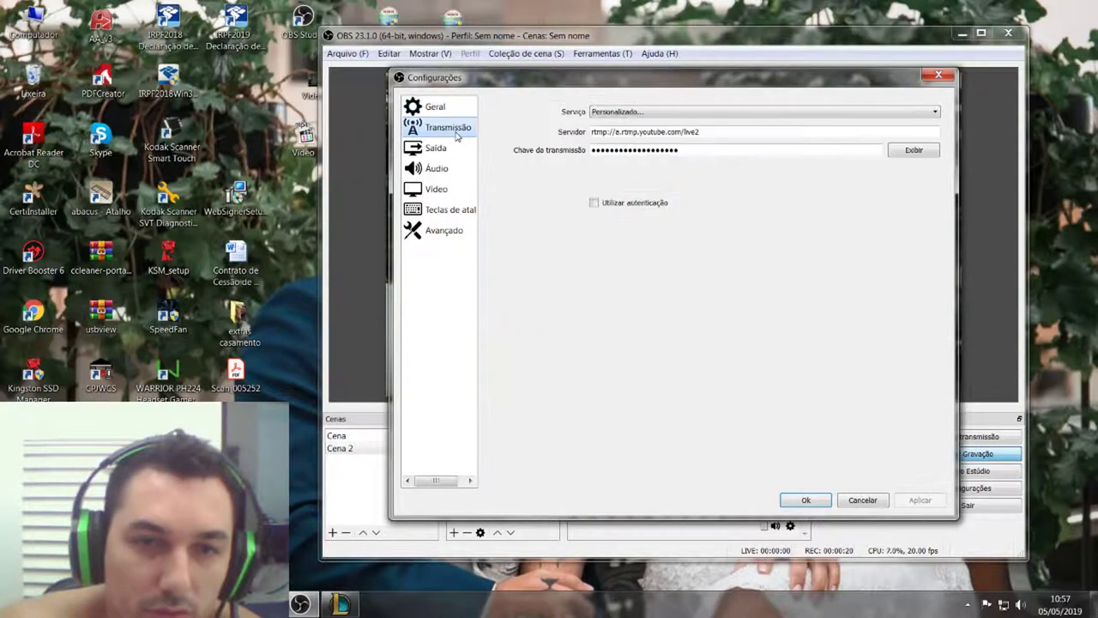
pyautogui.click(441, 150)
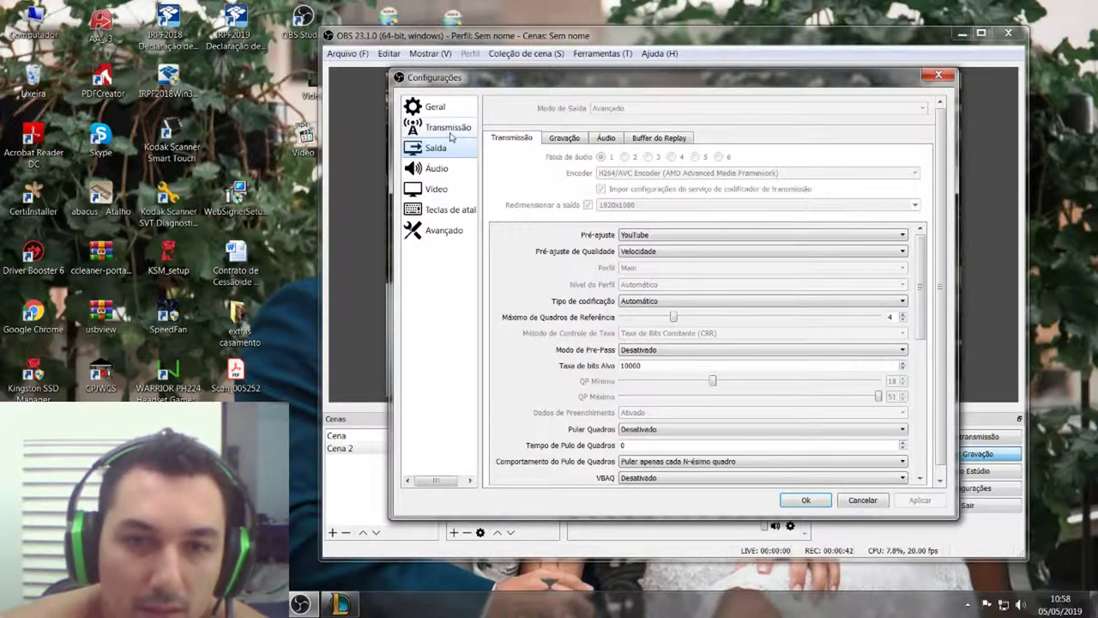
pyautogui.click(436, 190)
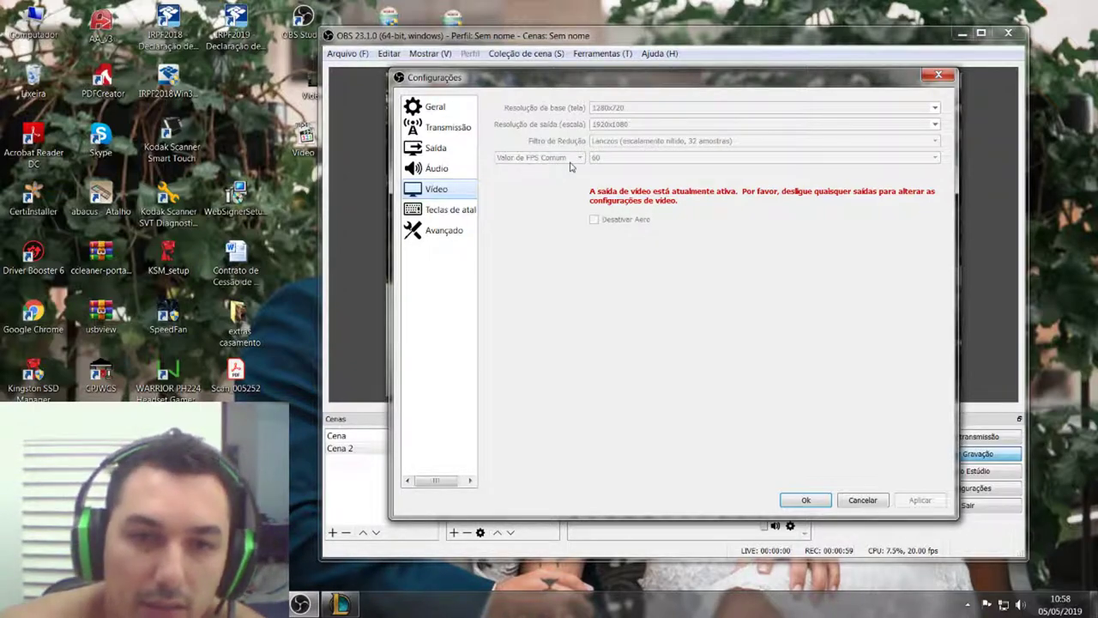
pyautogui.click(439, 128)
pyautogui.click(436, 149)
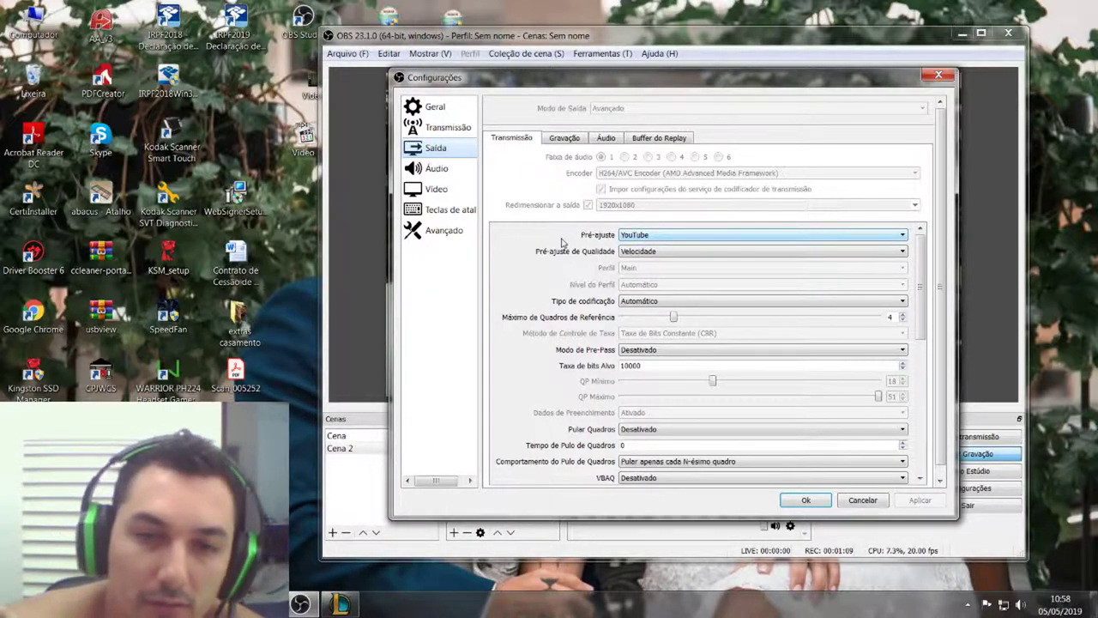
pyautogui.click(642, 253)
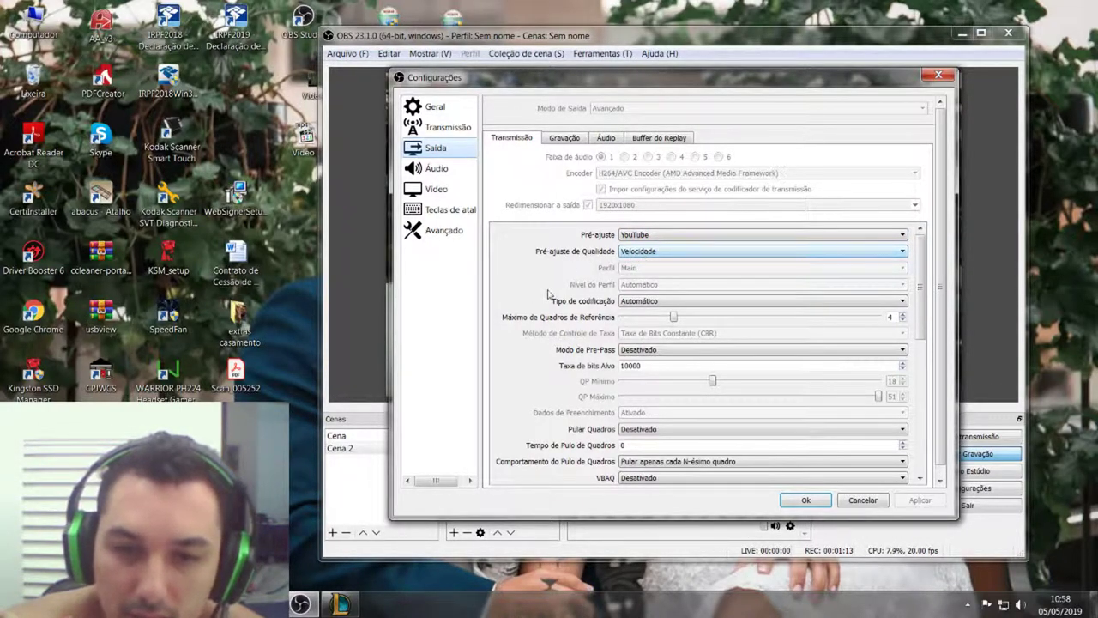
pyautogui.click(634, 366)
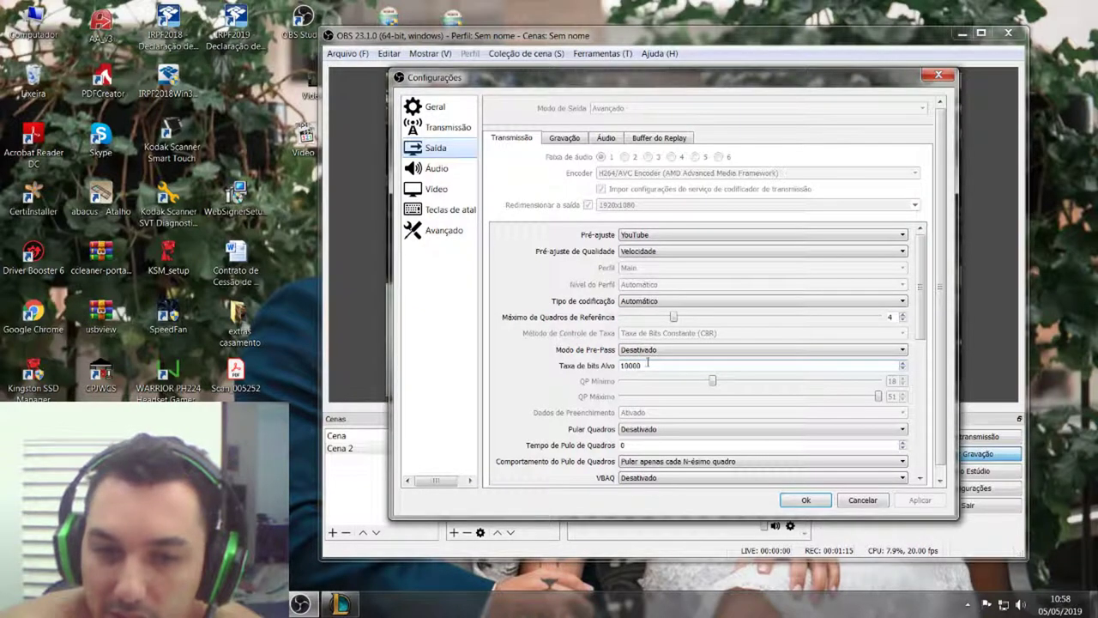
# Step: Set the view mode of the streaming encoder options to Básico
pyautogui.scroll(-10, 582, 361)
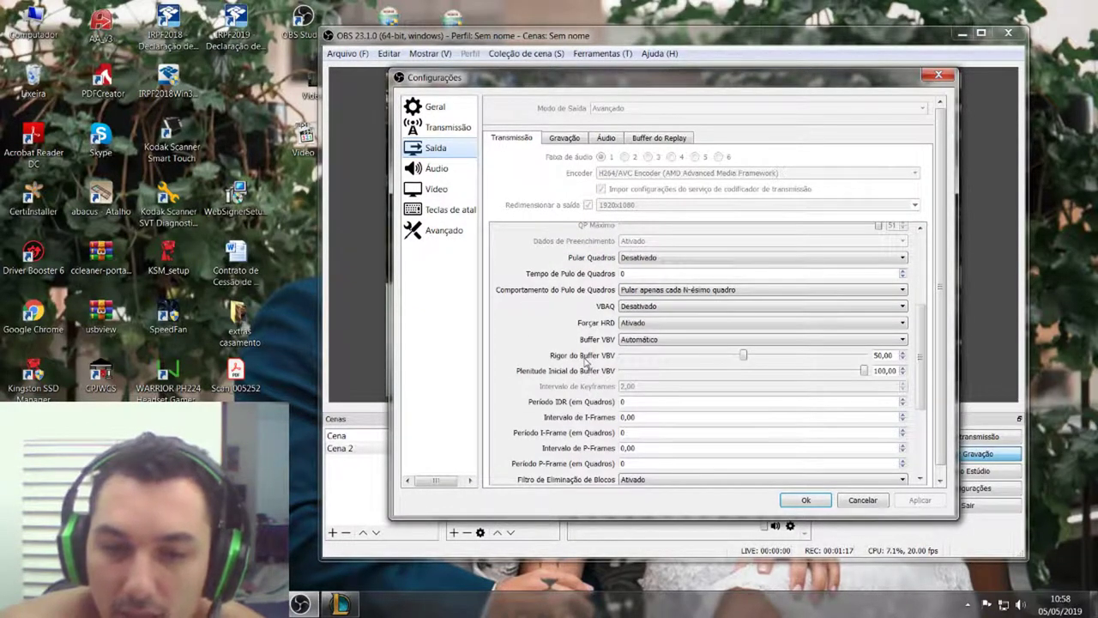
pyautogui.click(630, 446)
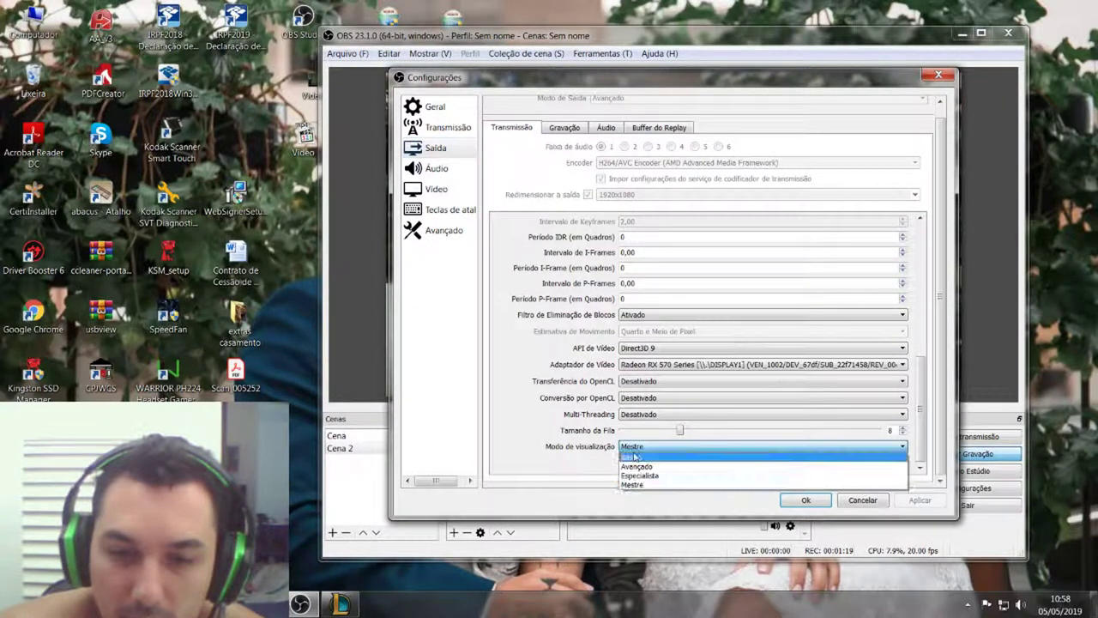
pyautogui.click(632, 456)
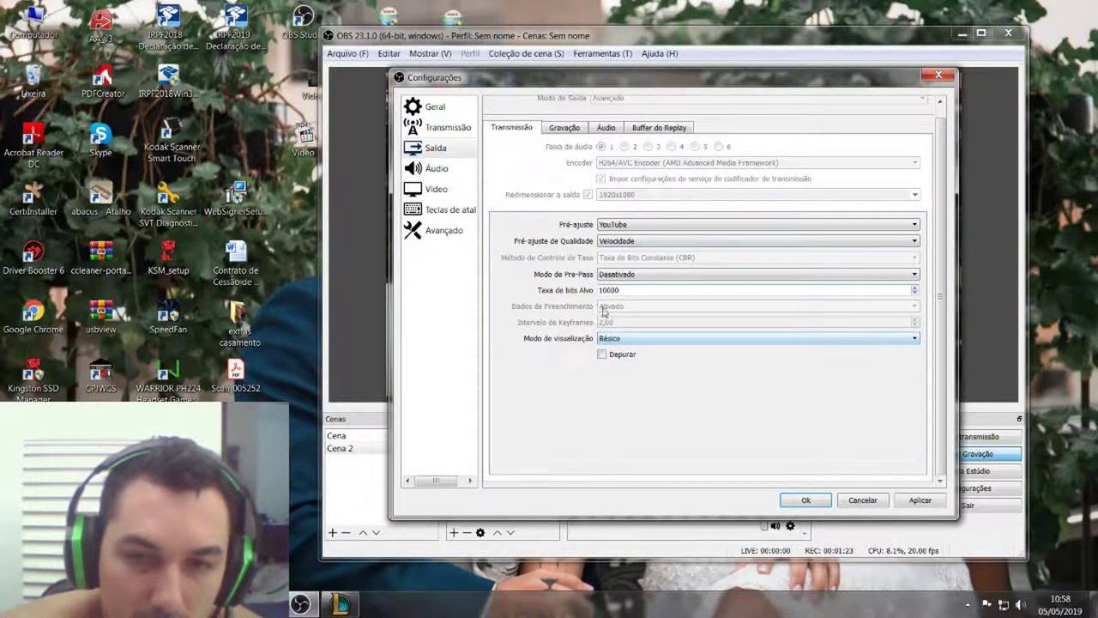
# Step: Set the encoder's view mode to Mestre and look through the full list of options
pyautogui.click(614, 341)
pyautogui.click(616, 380)
pyautogui.press('Down')
pyautogui.scroll(-5, 571, 290)
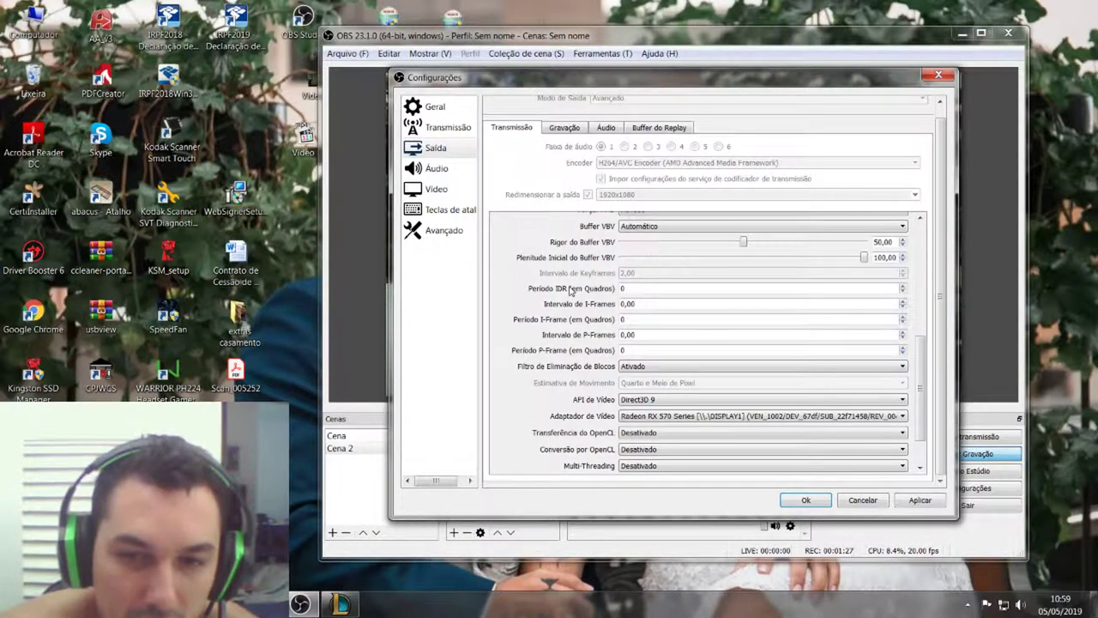
pyautogui.scroll(5, 571, 290)
pyautogui.scroll(-5, 571, 290)
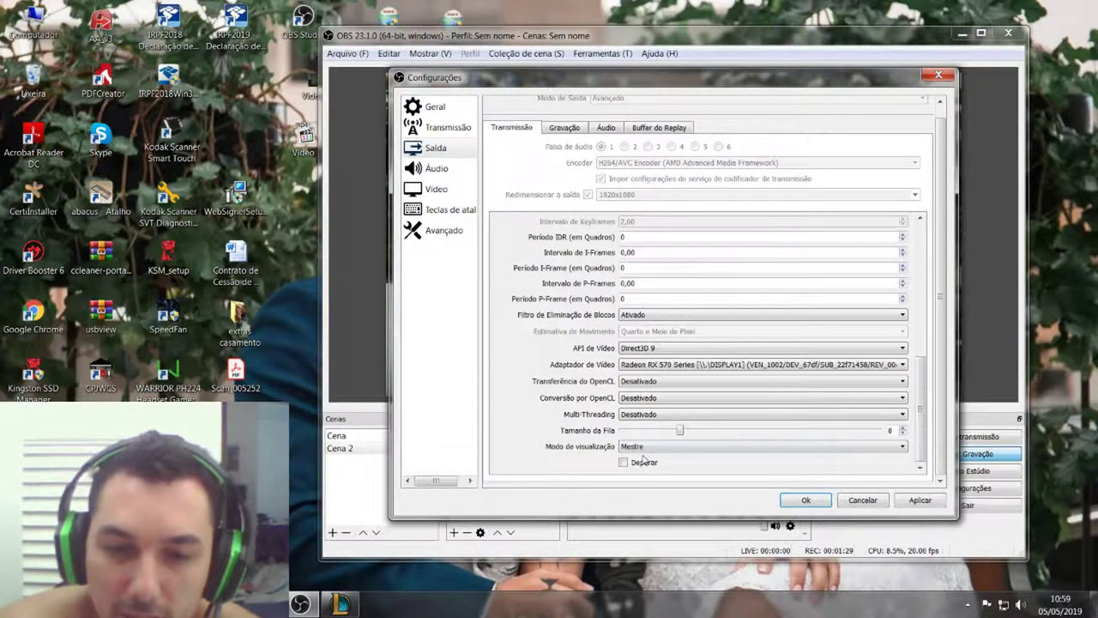
pyautogui.scroll(5, 583, 352)
# Step: Examine the recording output settings and the recording file name format in the advanced settings
pyautogui.click(564, 139)
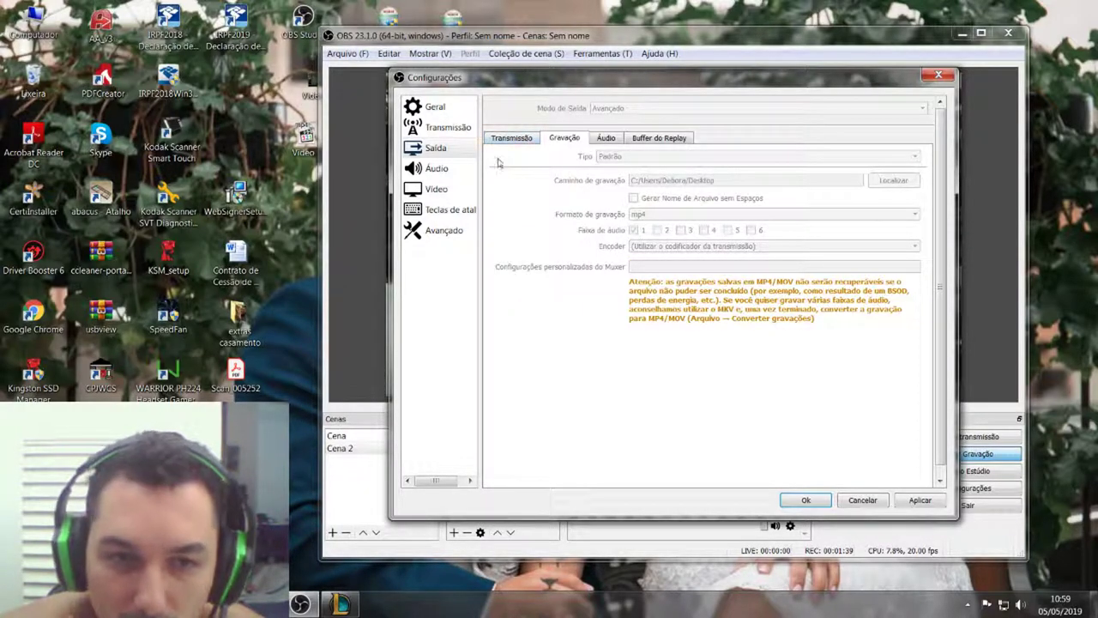
pyautogui.click(452, 235)
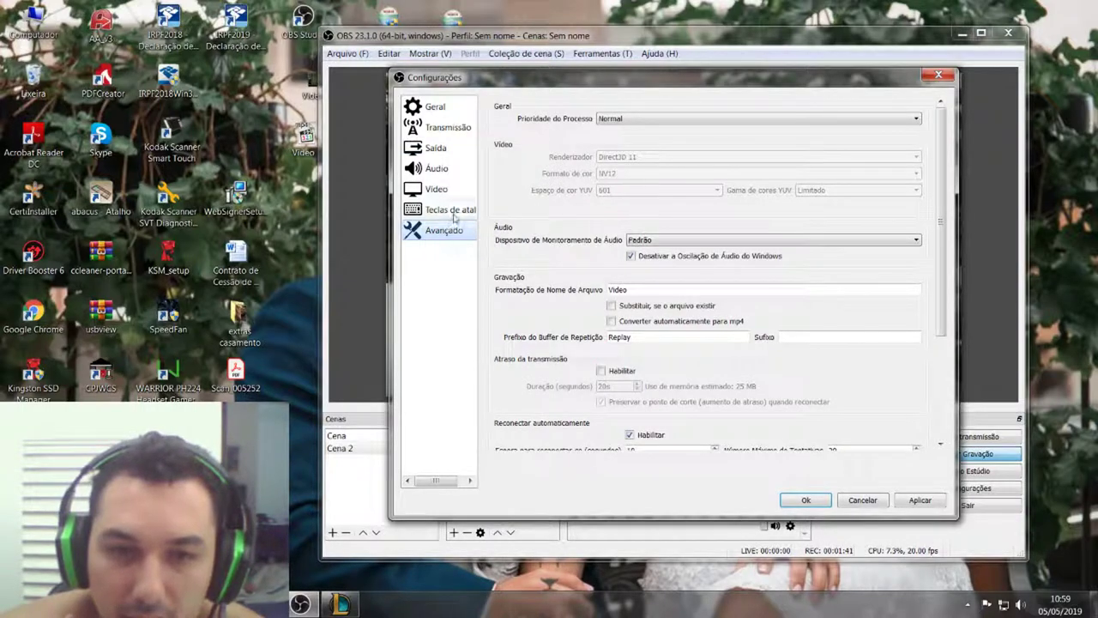
pyautogui.moveTo(643, 291); pyautogui.dragTo(533, 293)
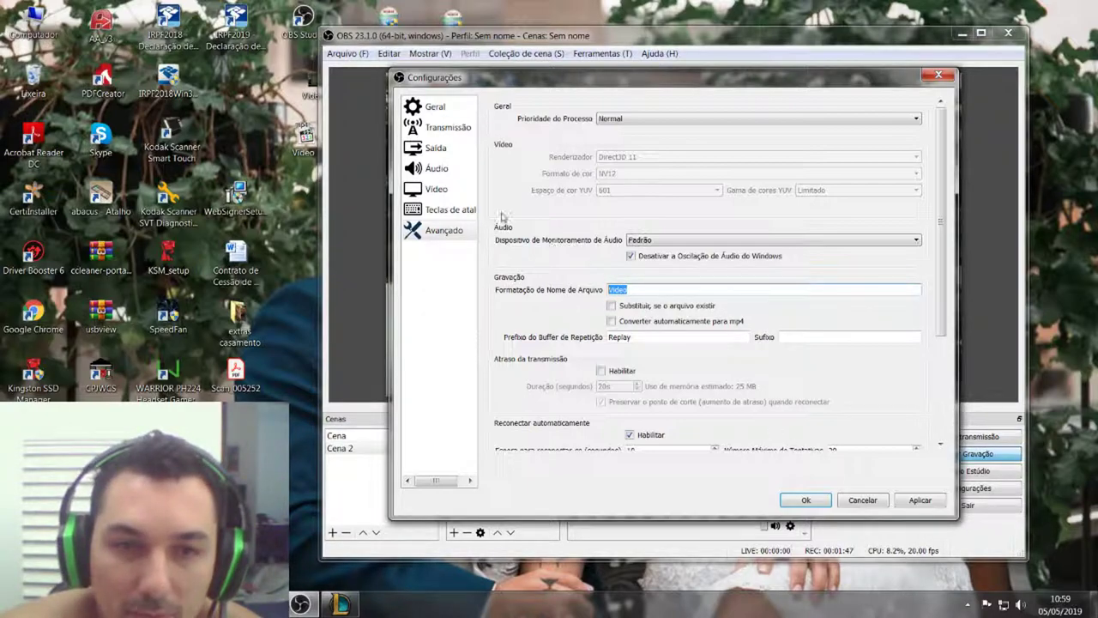
pyautogui.click(433, 148)
pyautogui.click(605, 138)
pyautogui.click(566, 139)
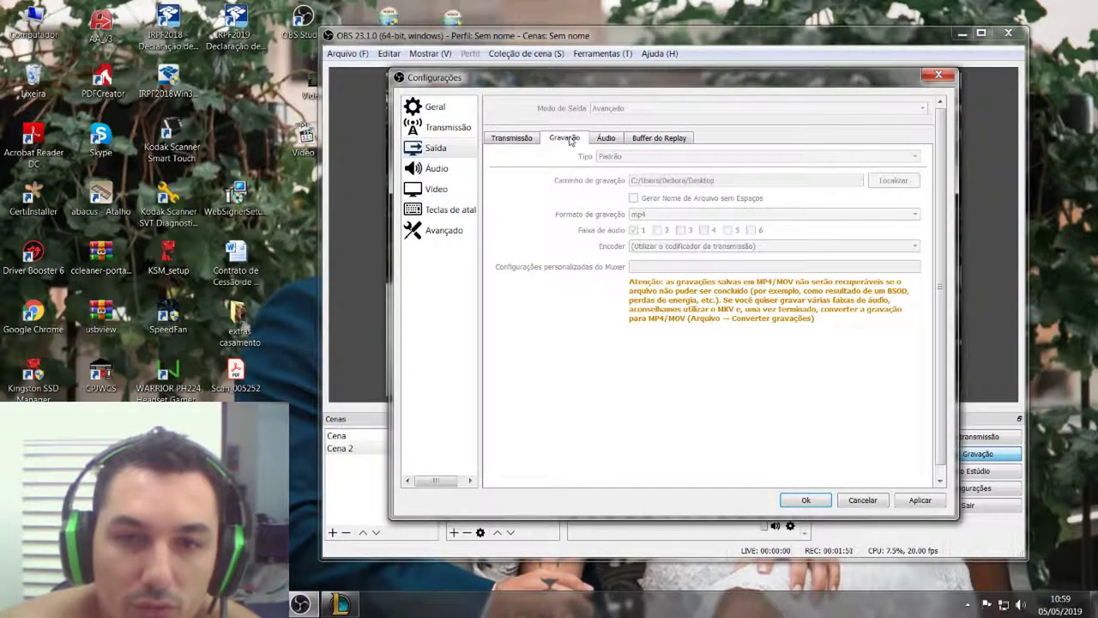
# Step: Check the available quality presets for the streaming encoder without changing the selection
pyautogui.click(513, 139)
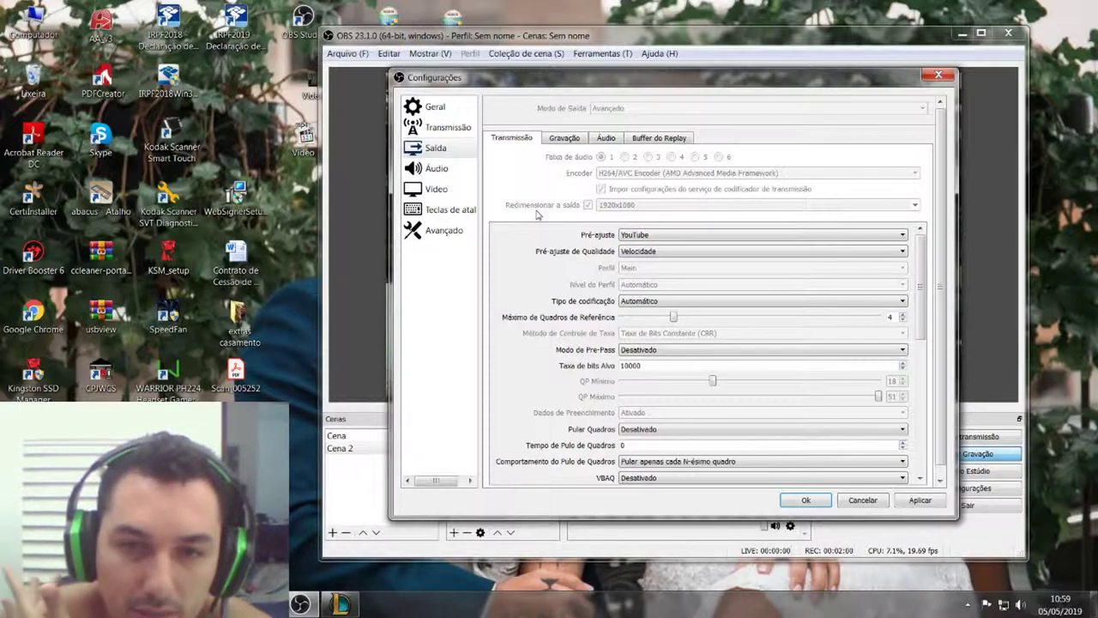
pyautogui.click(639, 253)
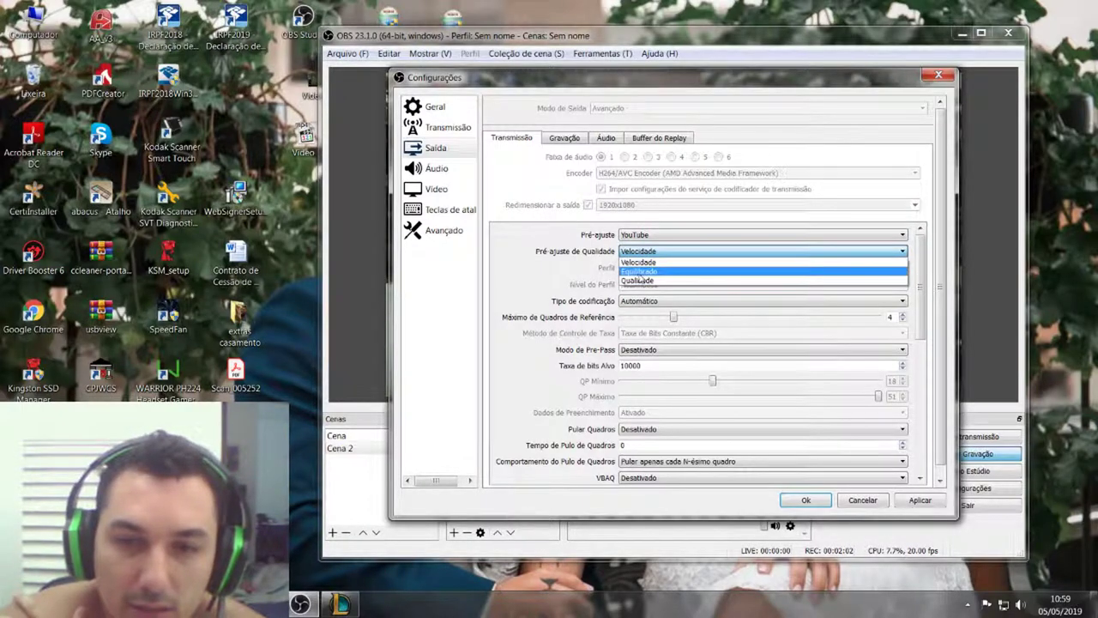
pyautogui.click(527, 250)
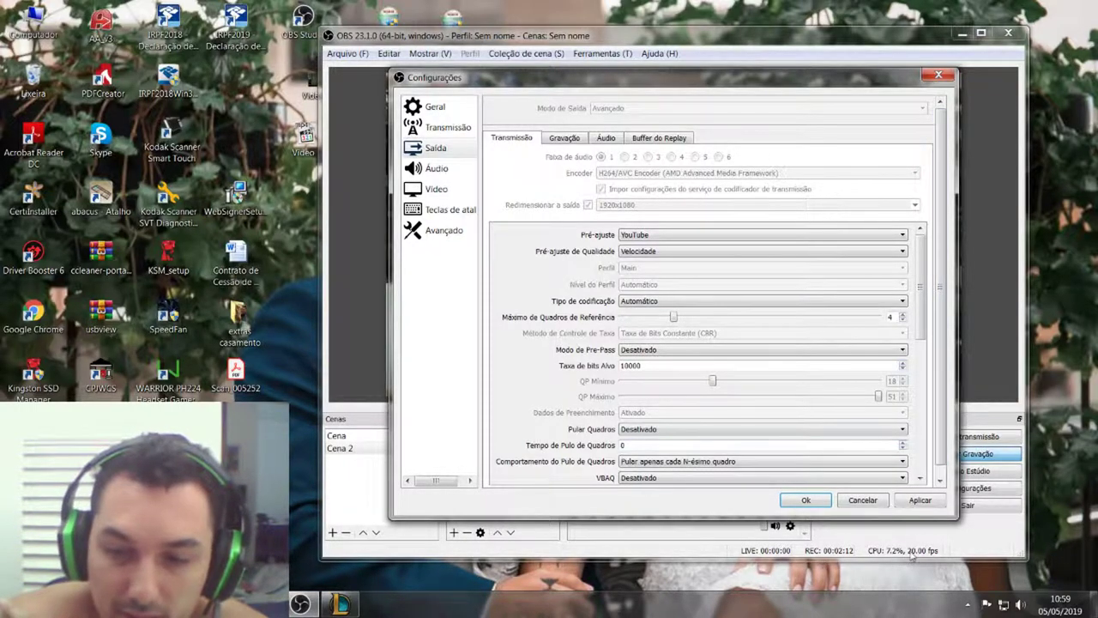
# Step: Open the Windows Task Manager, inspect the performance, services, processes and applications views, and close it
pyautogui.rightClick(719, 600)
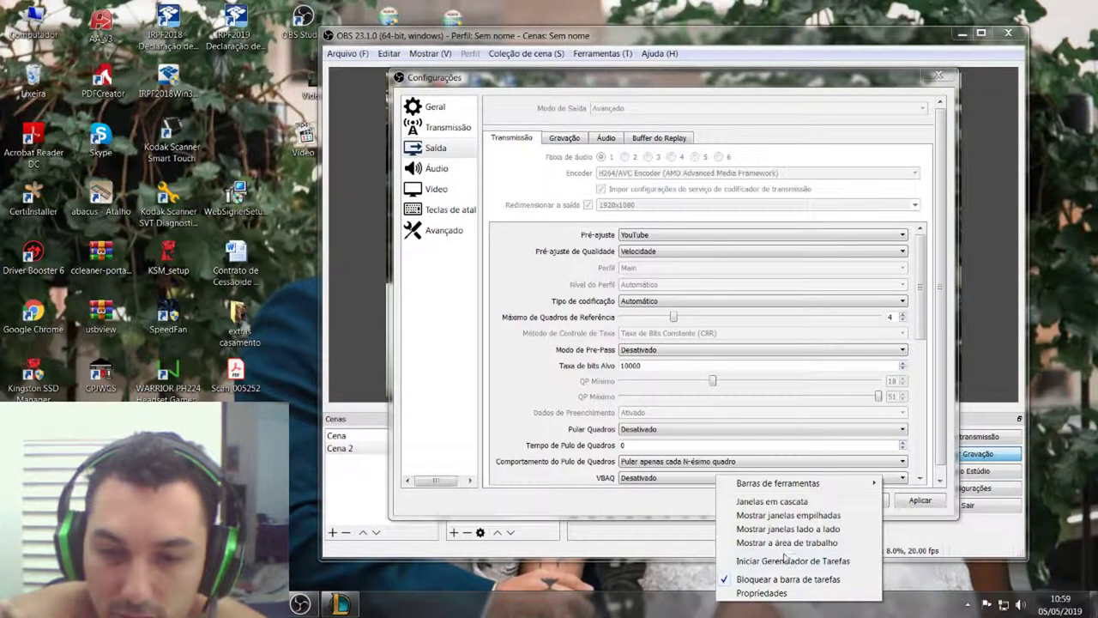
pyautogui.click(792, 562)
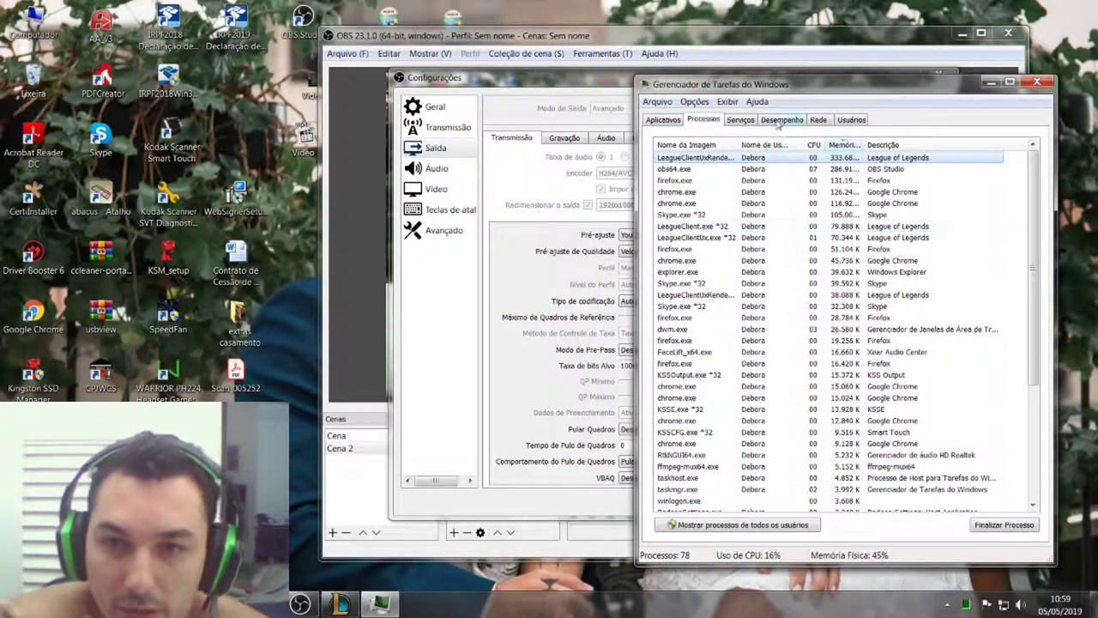
pyautogui.click(776, 120)
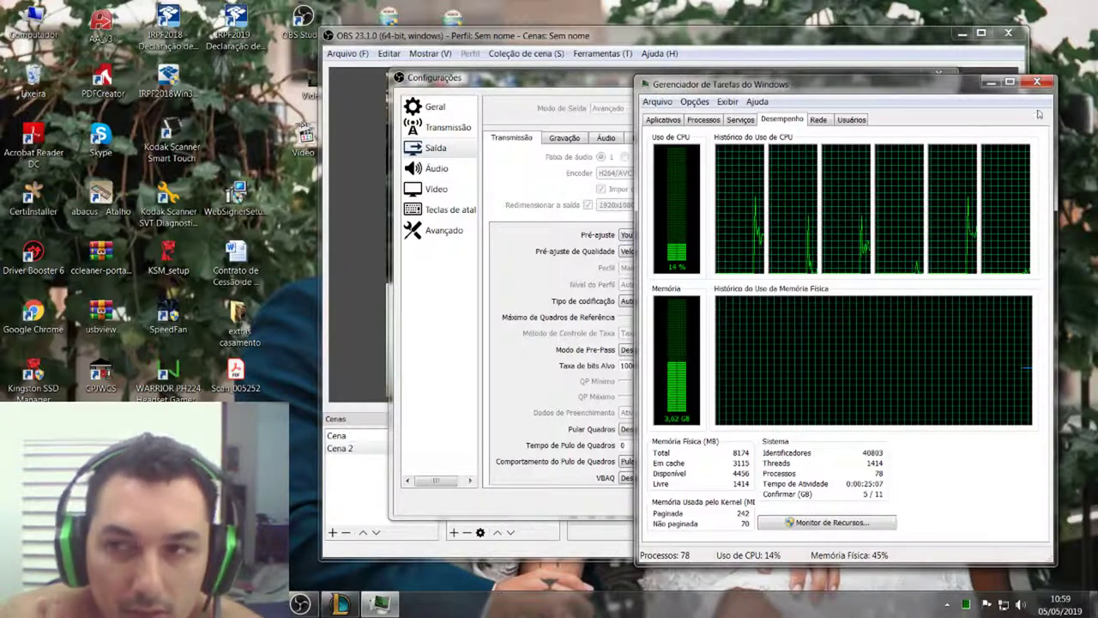
pyautogui.click(740, 120)
pyautogui.click(704, 120)
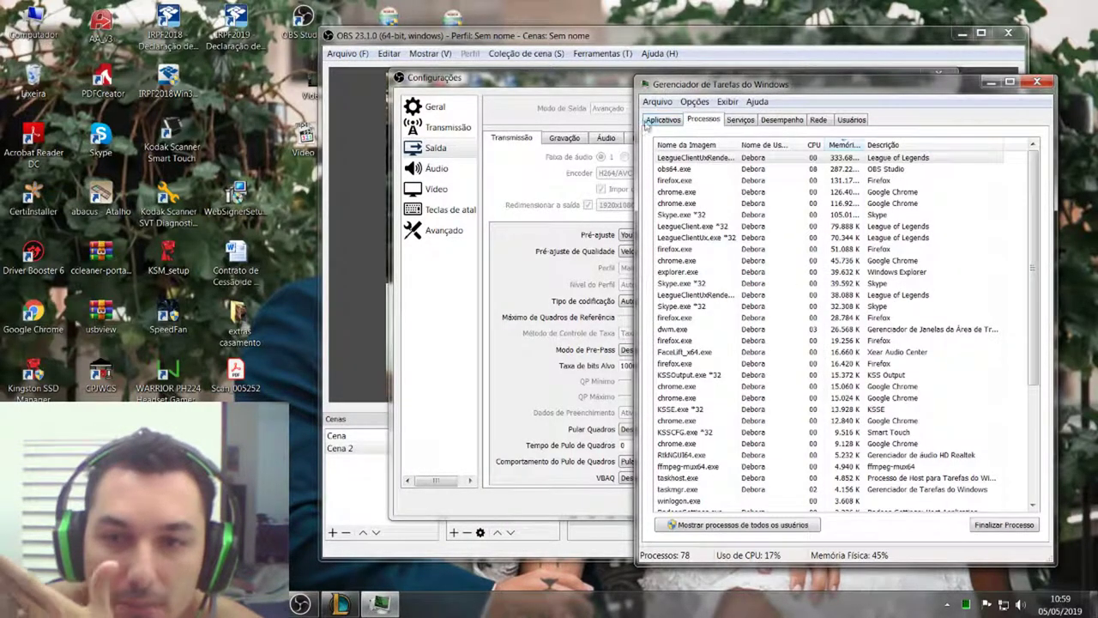
pyautogui.click(663, 120)
pyautogui.click(1037, 81)
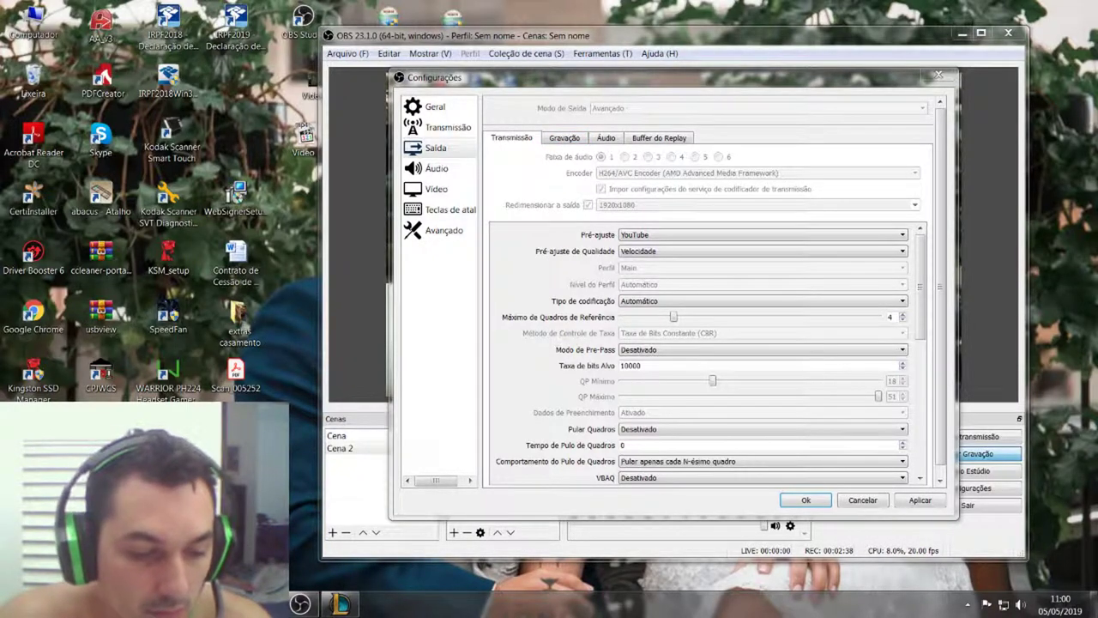
# Step: Open the installed programs list in the Windows Control Panel, look through it to the end, and close it
pyautogui.press('super')
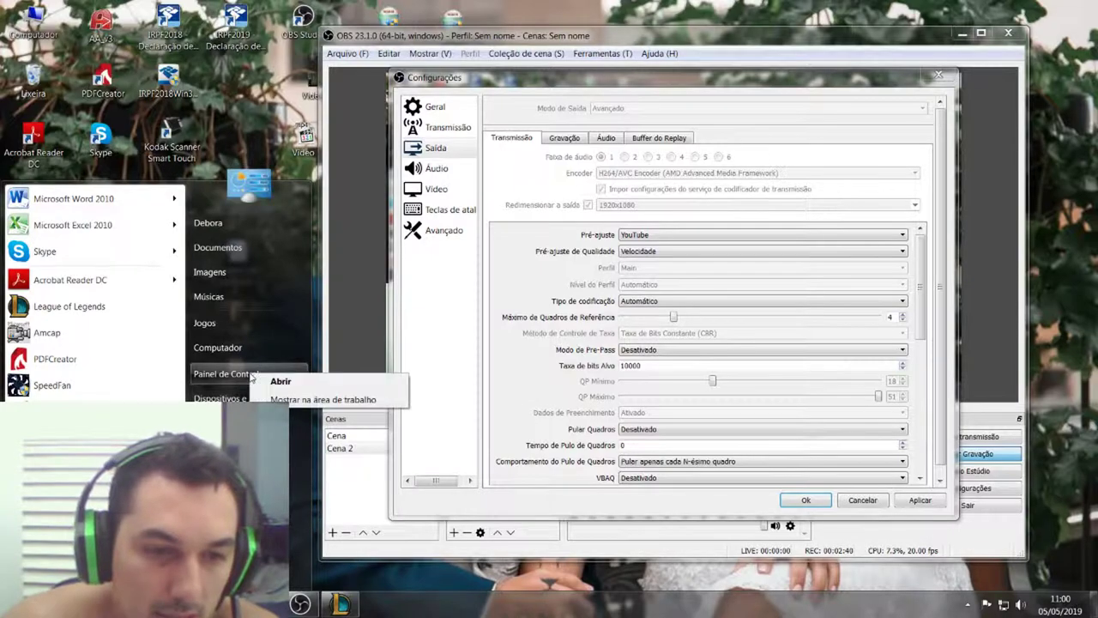
pyautogui.click(219, 374)
pyautogui.click(611, 315)
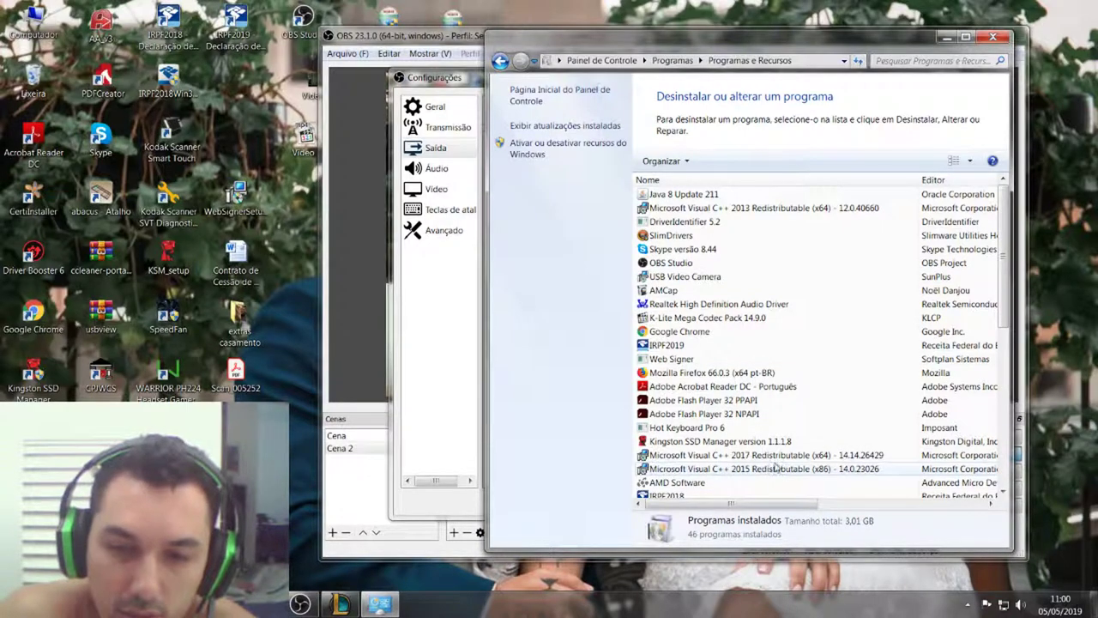
pyautogui.scroll(-1, 795, 461)
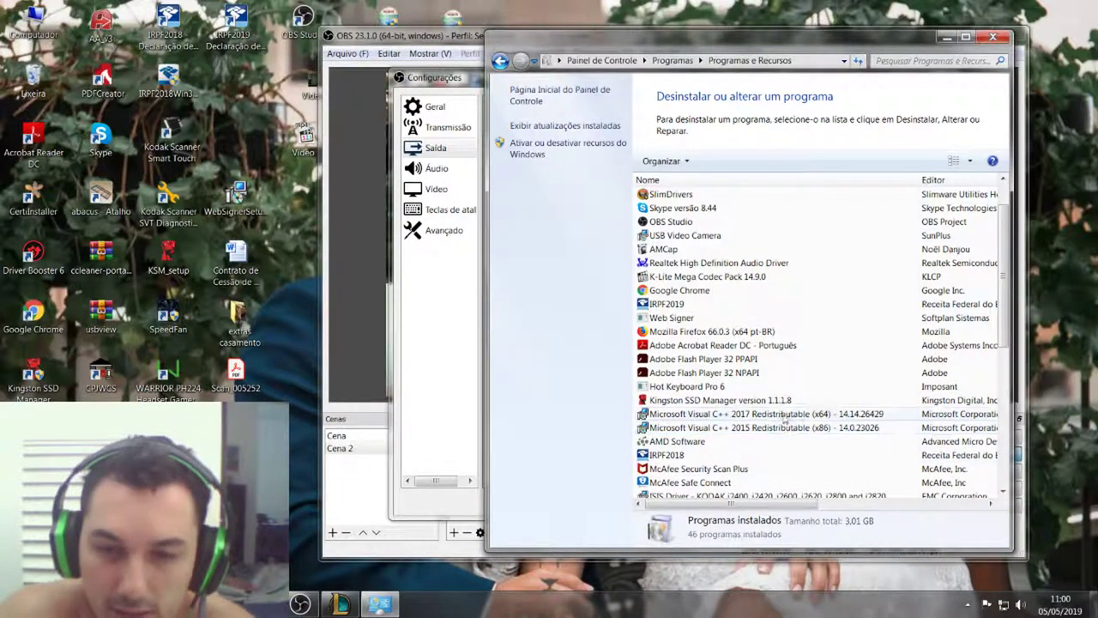
pyautogui.scroll(-1, 797, 459)
pyautogui.scroll(-3, 777, 379)
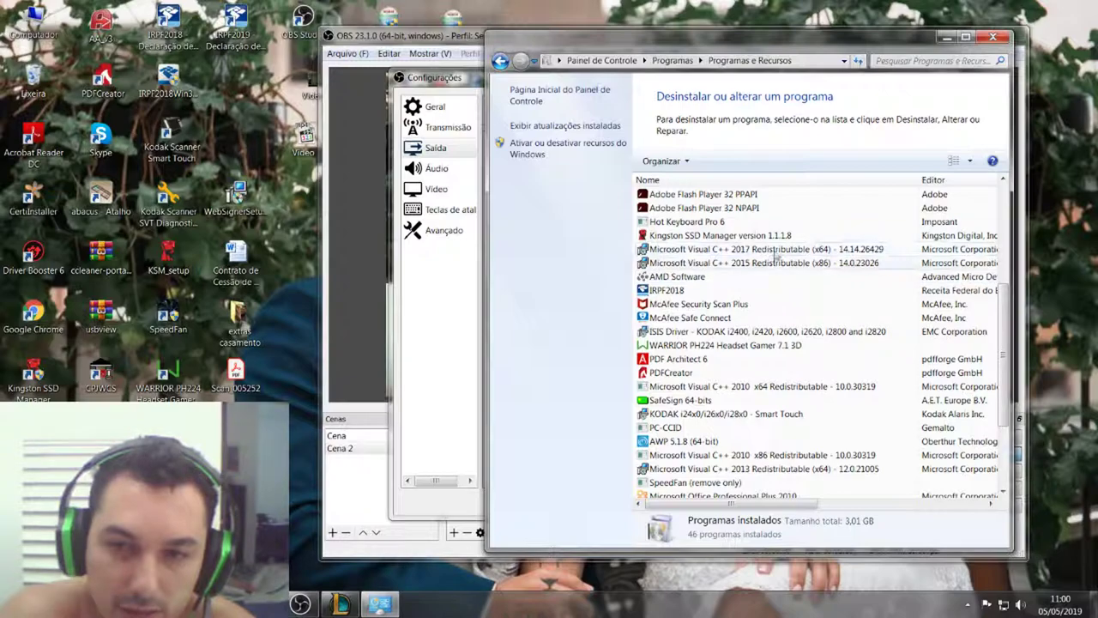
pyautogui.scroll(-3, 738, 301)
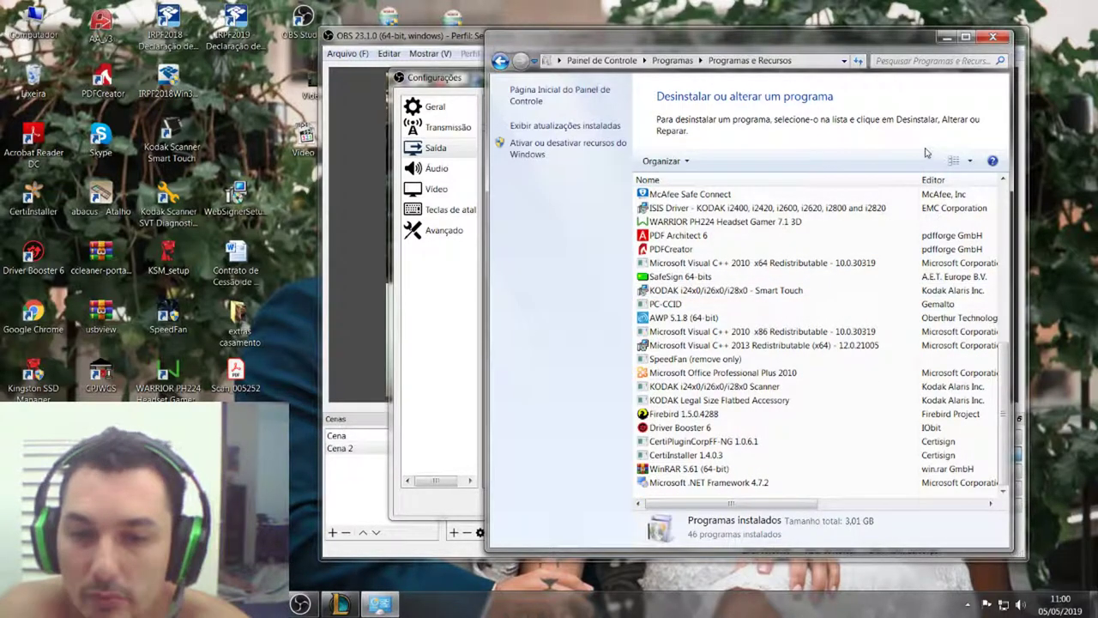
pyautogui.click(992, 38)
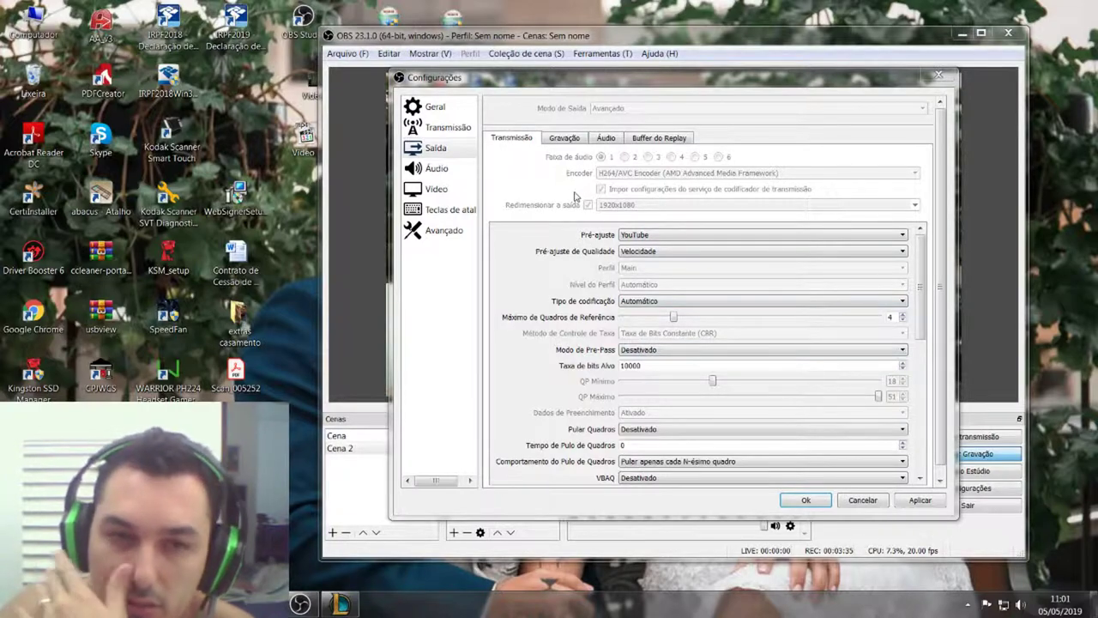
# Step: Check the video resolution and FPS settings in OBS, then close the settings without saving changes
pyautogui.click(451, 190)
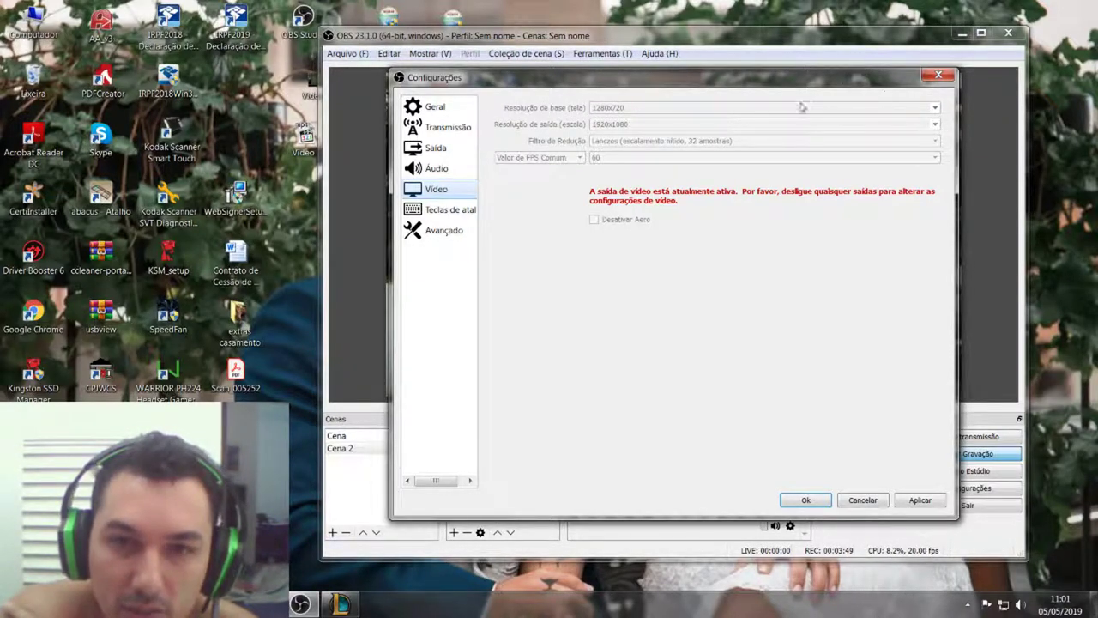
pyautogui.click(939, 75)
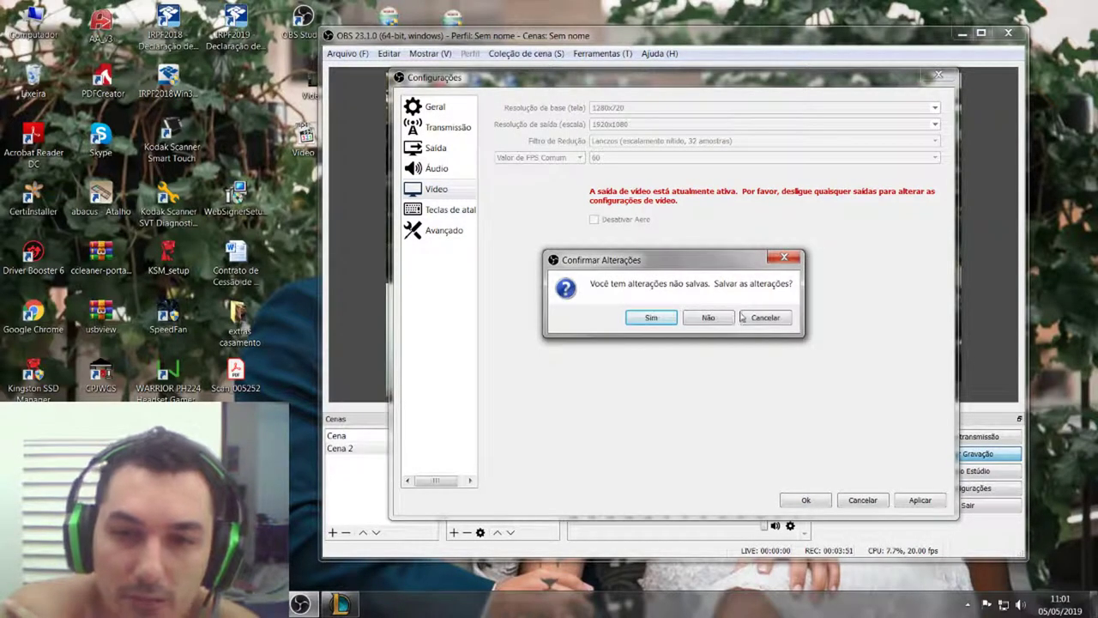
pyautogui.click(766, 318)
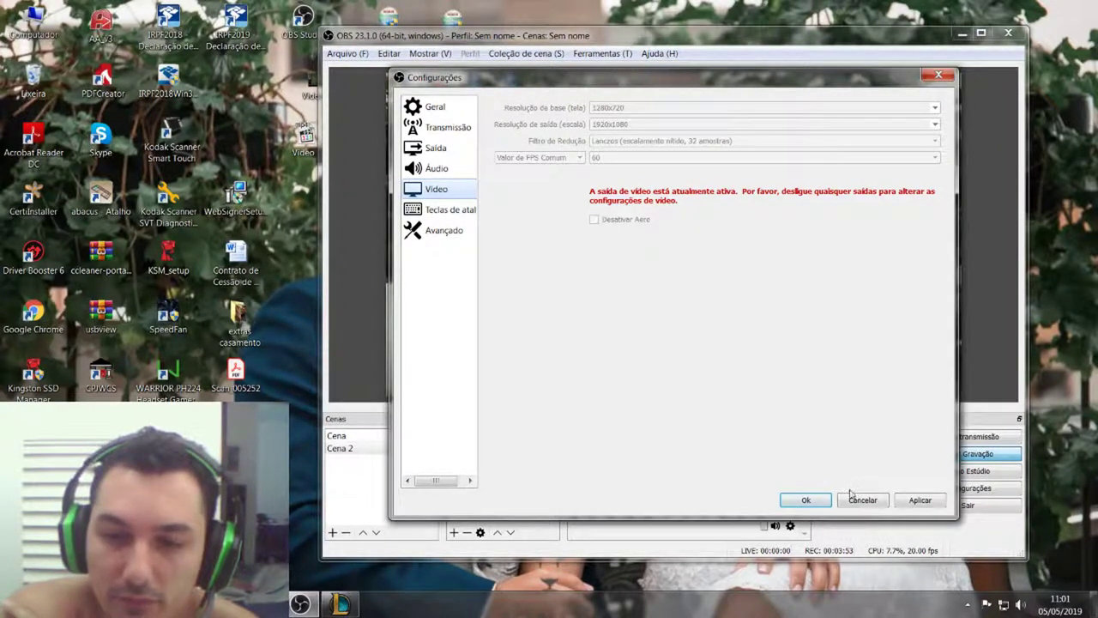
pyautogui.click(862, 500)
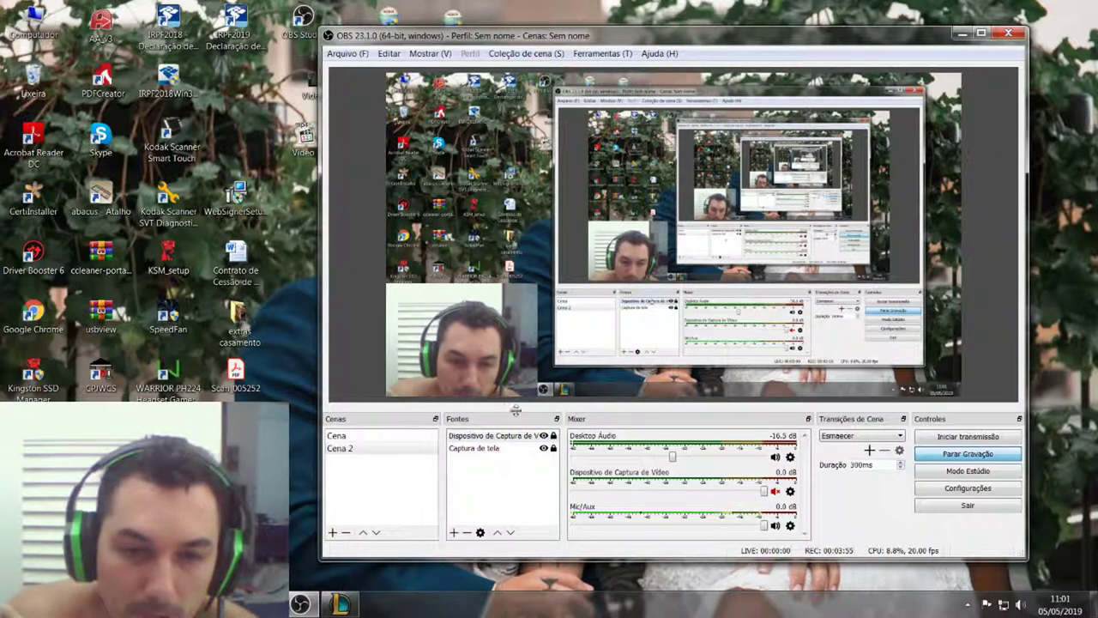
# Step: Add a new screen capture source named Captura de tela 2 to Cena 2, capturing Monitor 1 with the cursor
pyautogui.rightClick(485, 473)
pyautogui.moveTo(525, 476)
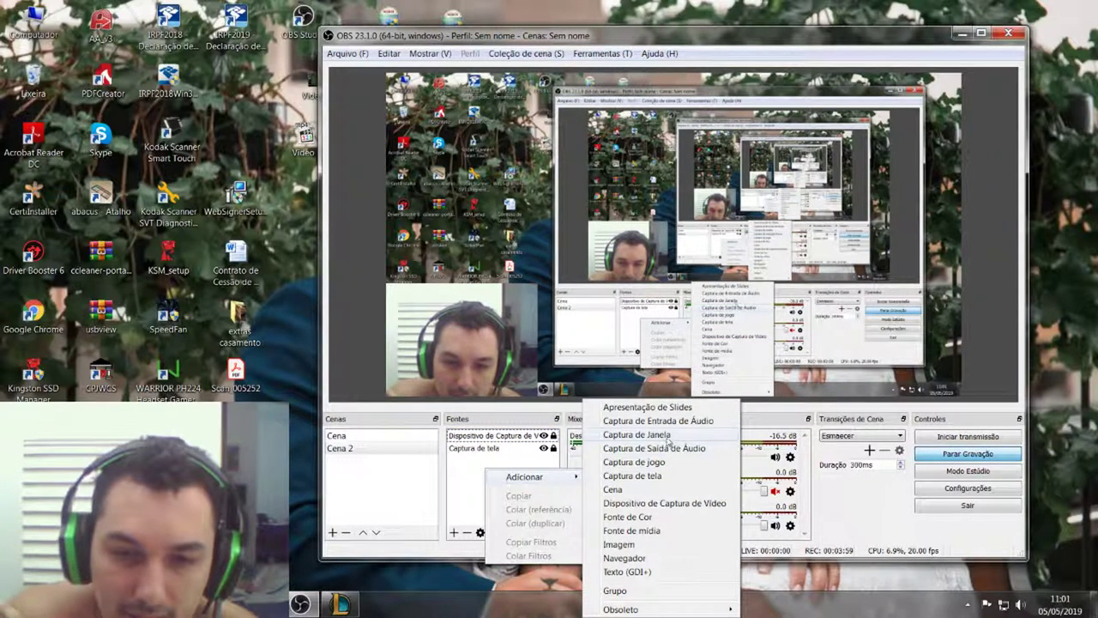
pyautogui.click(666, 477)
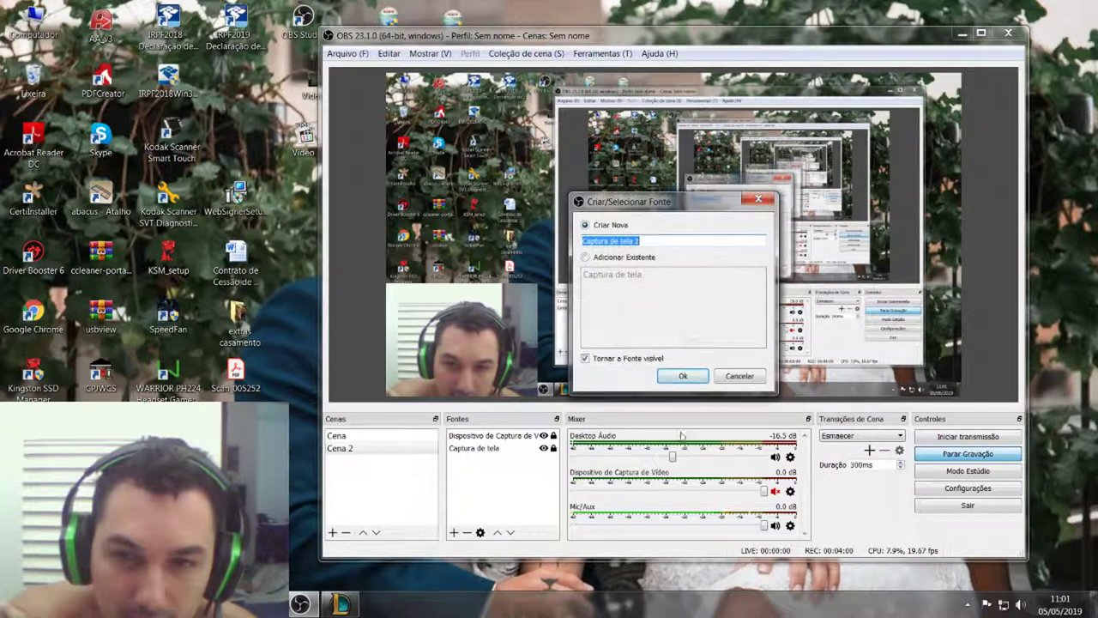
pyautogui.click(683, 373)
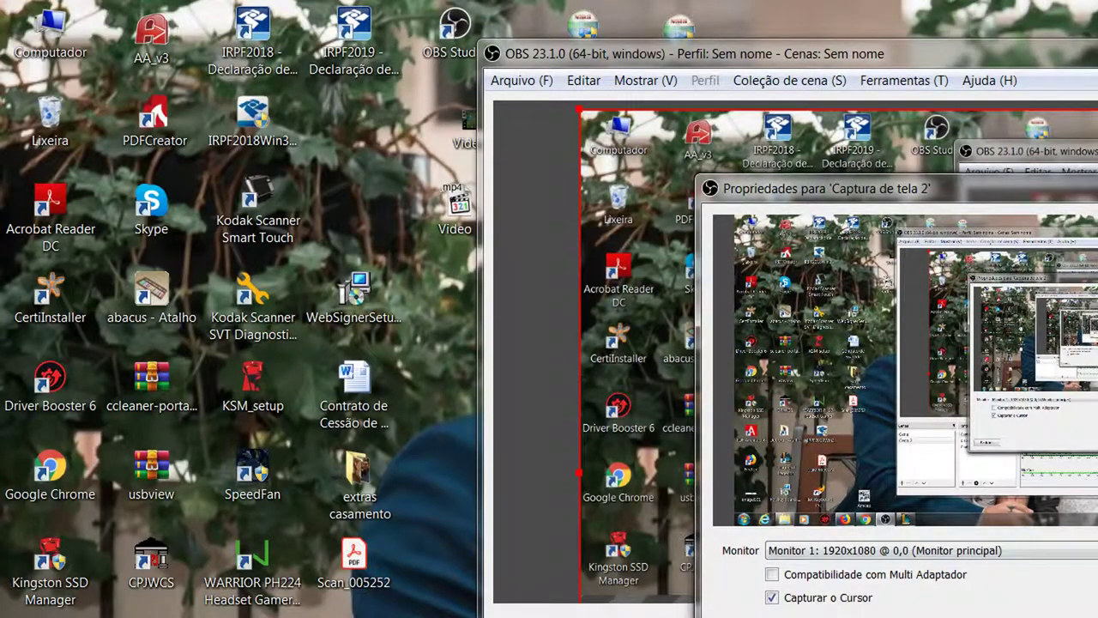
pyautogui.press('Return')
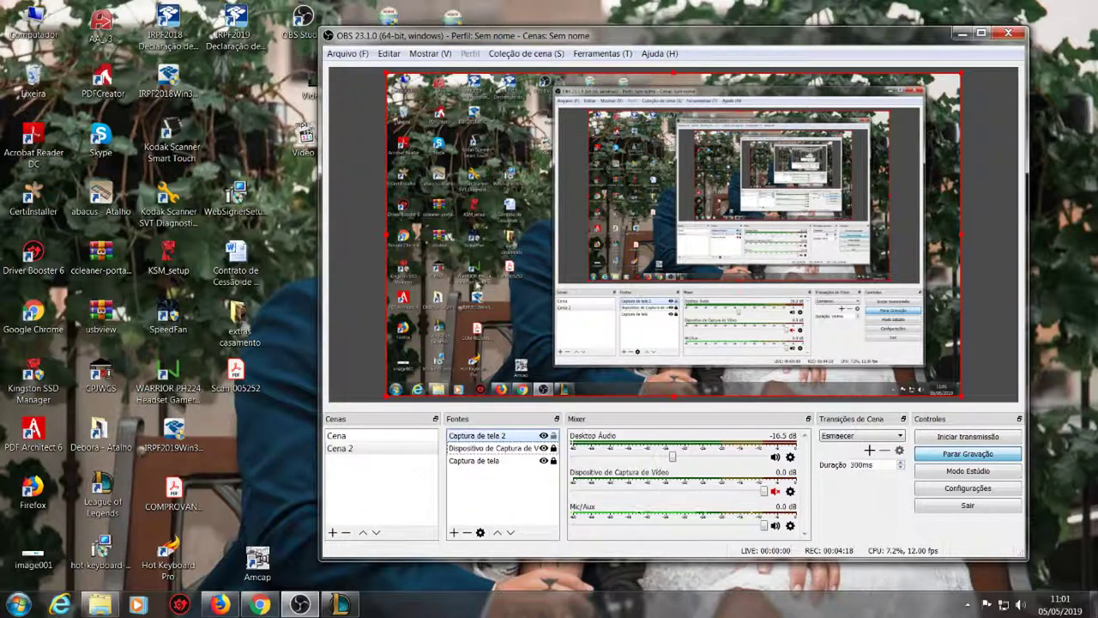
# Step: Toggle the lock on the Captura de tela 2 source on and off, and remove the source from Cena 2
pyautogui.click(554, 436)
pyautogui.click(553, 436)
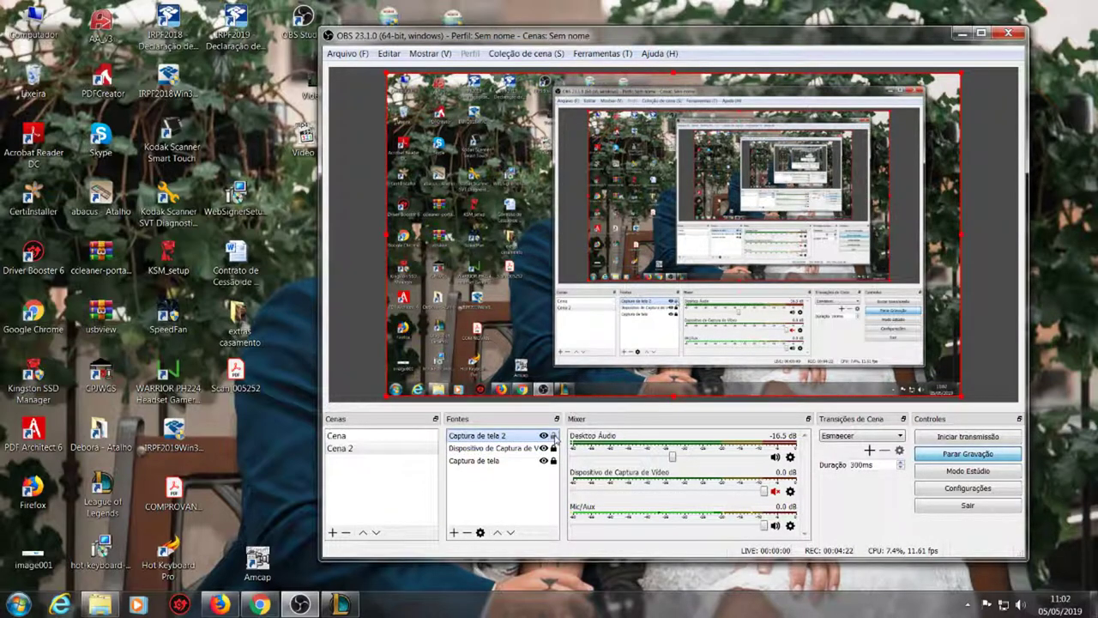
pyautogui.press('Delete')
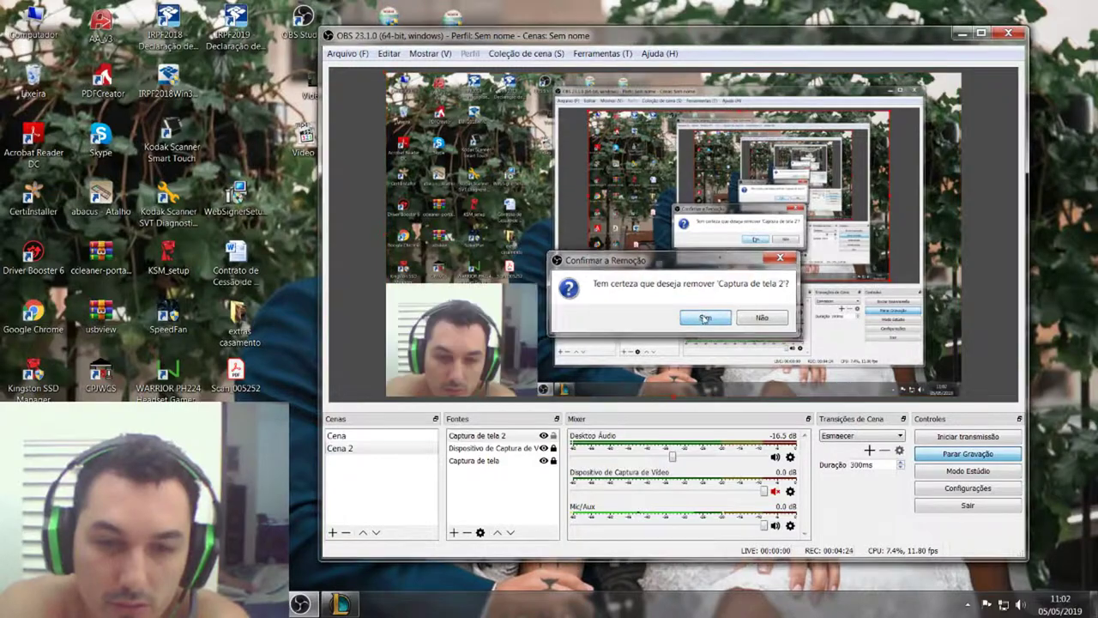
pyautogui.press('Return')
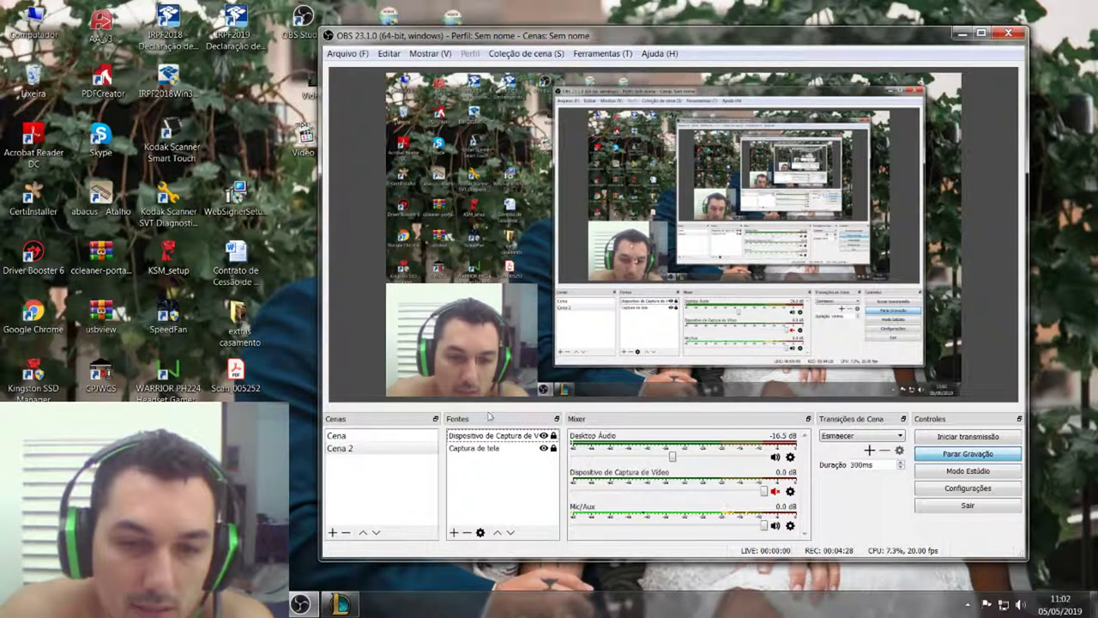
# Step: Add a new Captura de Janela source to Cena 2 without choosing a window, and remove it again
pyautogui.rightClick(500, 469)
pyautogui.moveTo(554, 473)
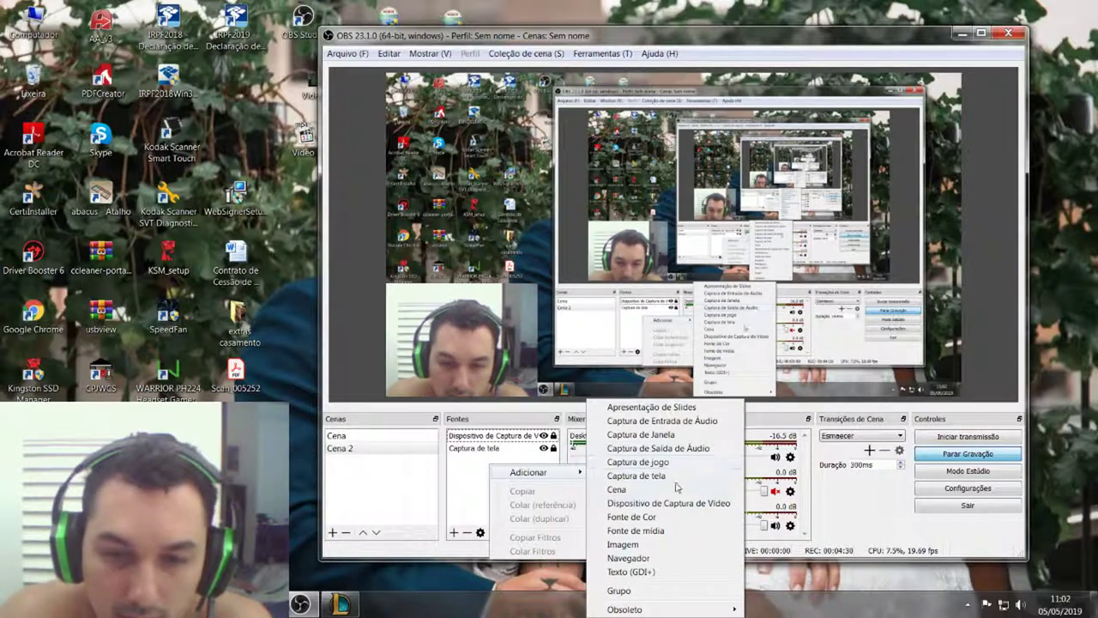
pyautogui.click(674, 435)
pyautogui.click(683, 375)
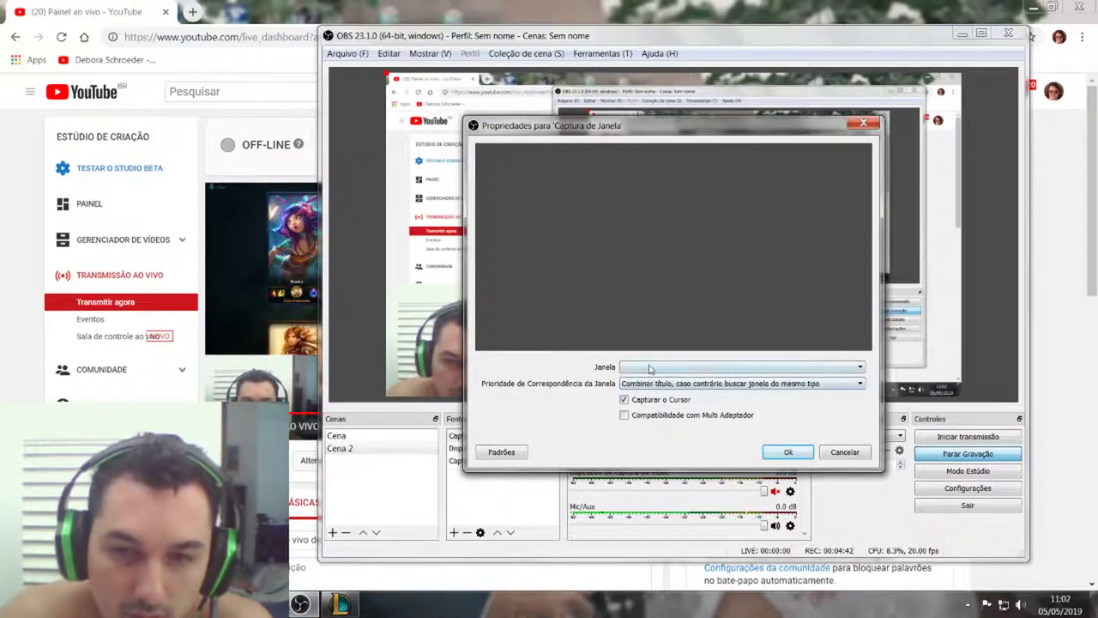
pyautogui.click(845, 452)
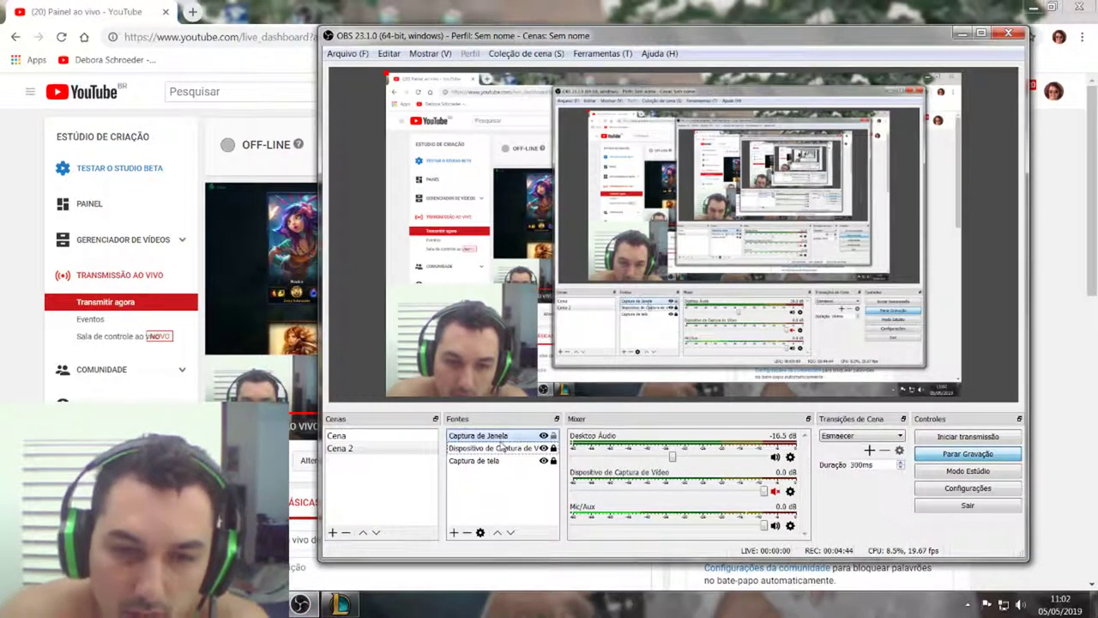
pyautogui.press('Delete')
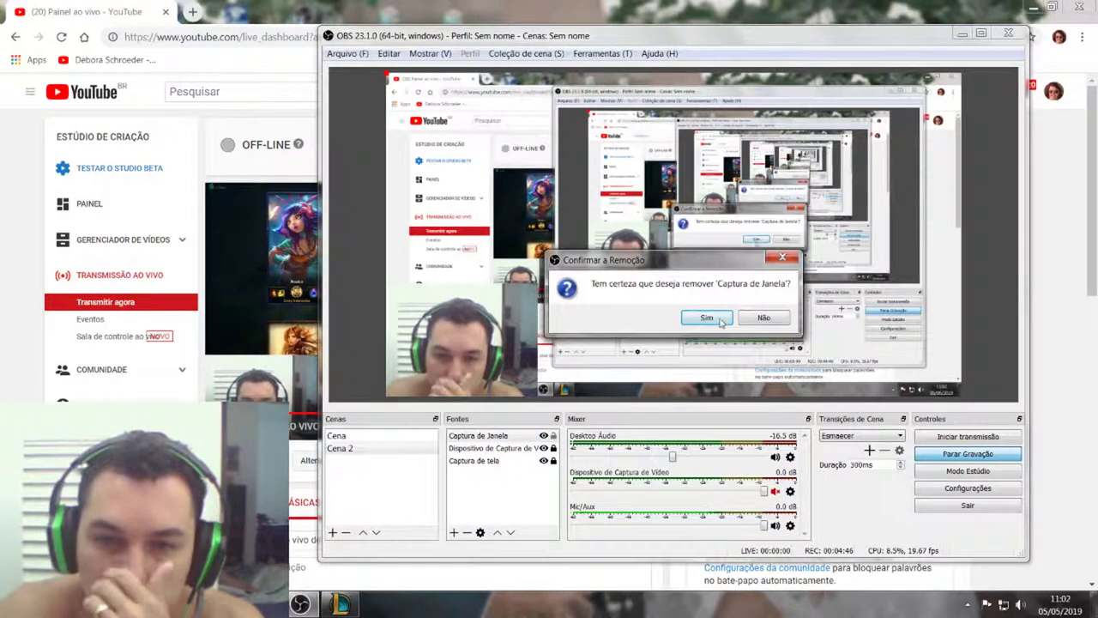
pyautogui.click(709, 319)
# Step: Try to create another new window capture source in Cena 2
pyautogui.rightClick(484, 479)
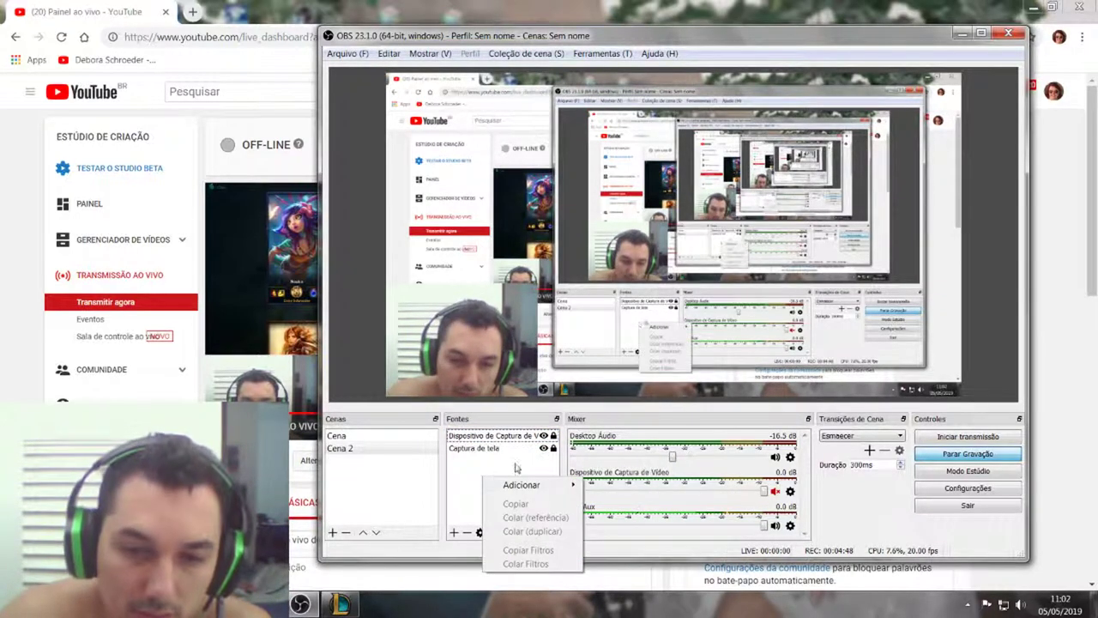
pyautogui.moveTo(543, 492)
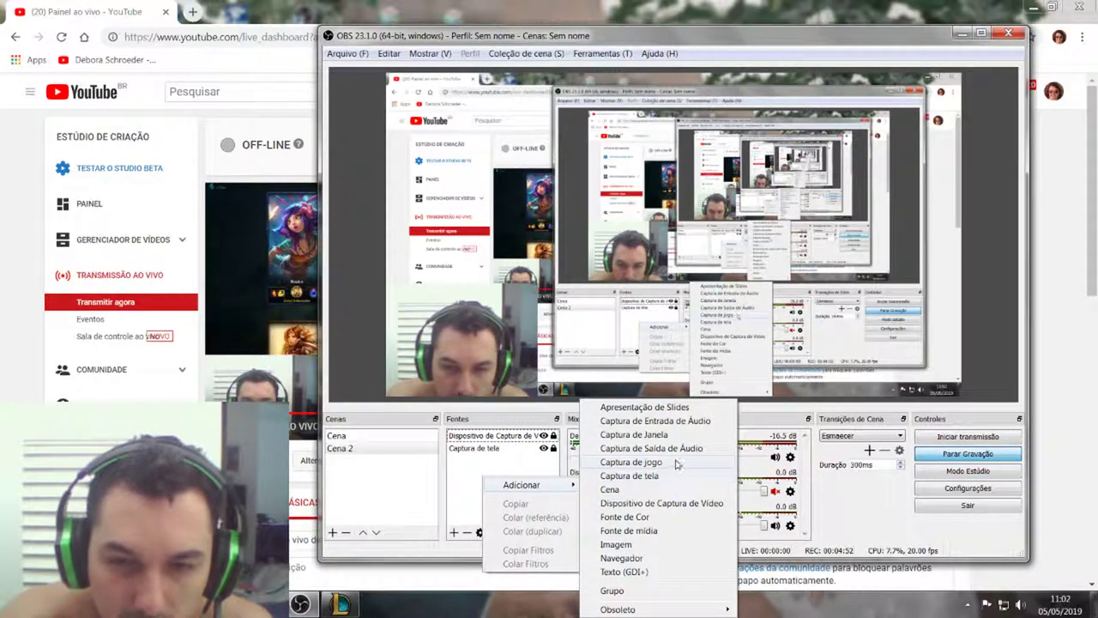
pyautogui.click(677, 435)
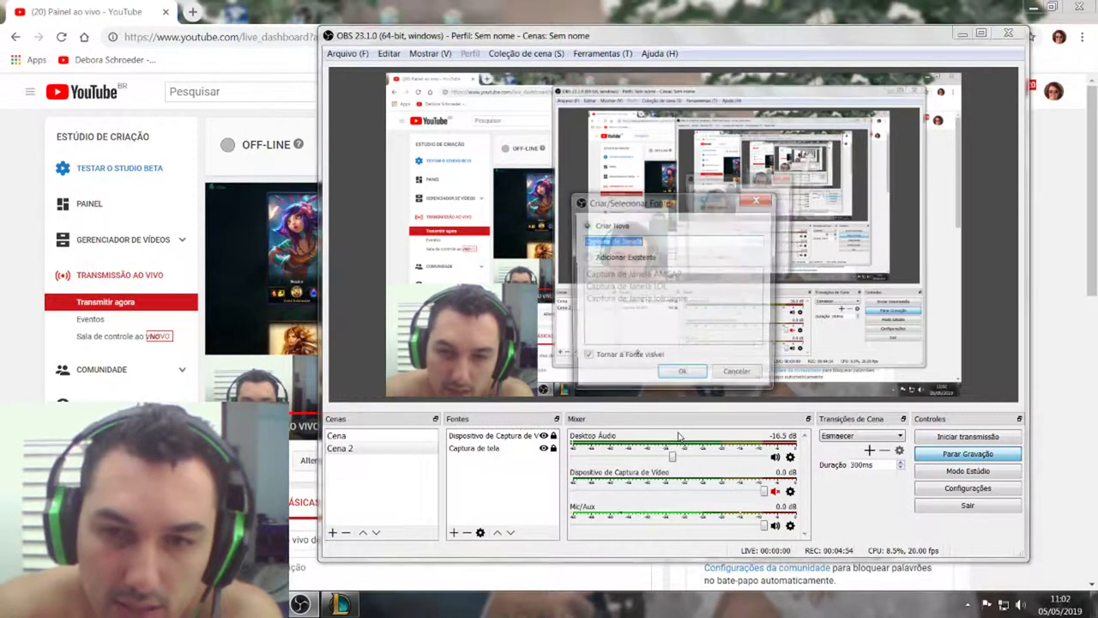
pyautogui.click(683, 375)
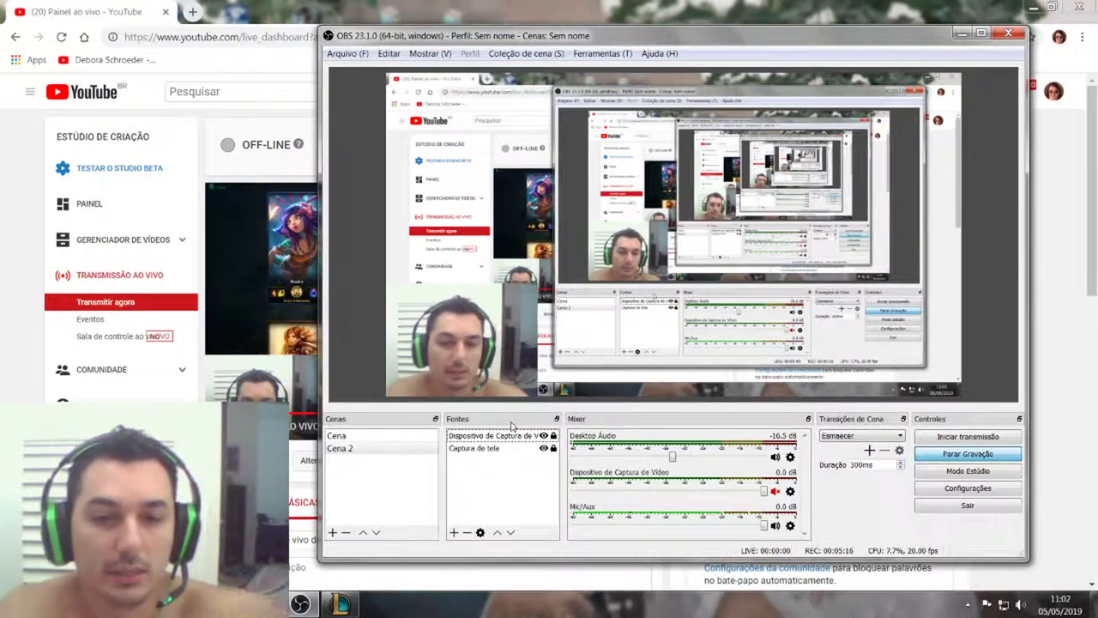
# Step: Try to move the Captura de tela source above the video capture device in the source order
pyautogui.click(496, 449)
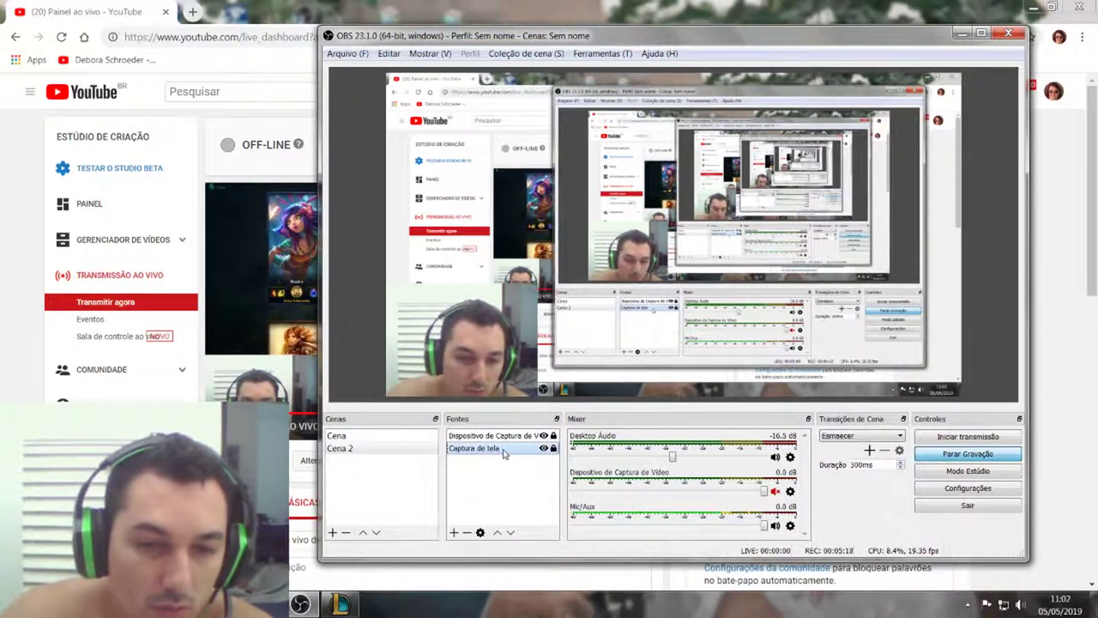
pyautogui.moveTo(496, 449); pyautogui.dragTo(500, 436)
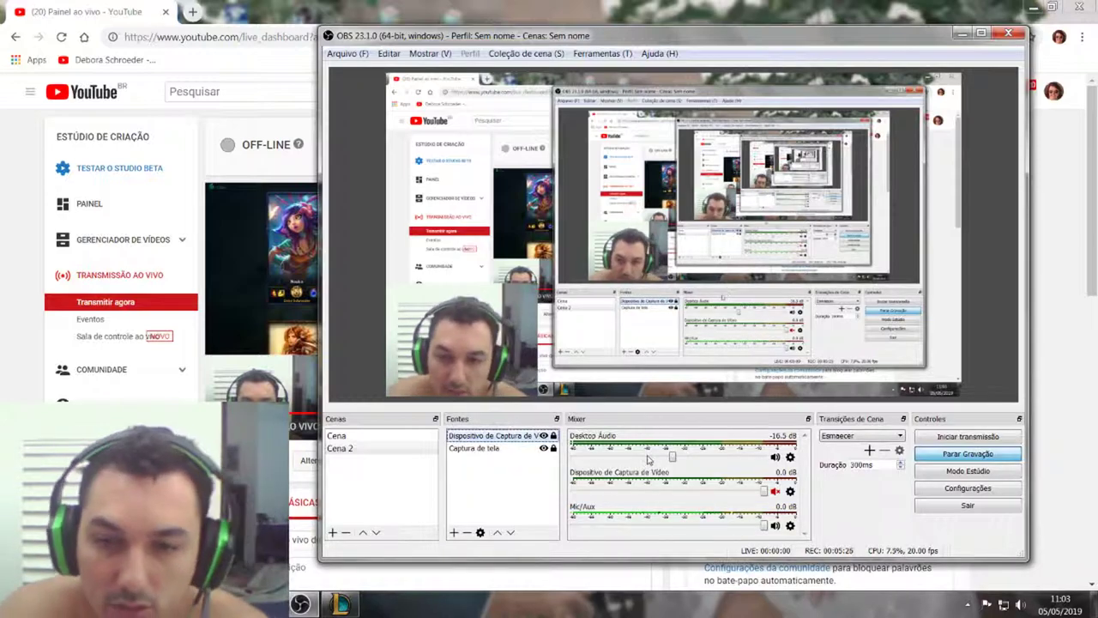
# Step: Open the OBS settings and review the streaming, audio, output, advanced and video pages, checking the base and output resolutions
pyautogui.click(942, 490)
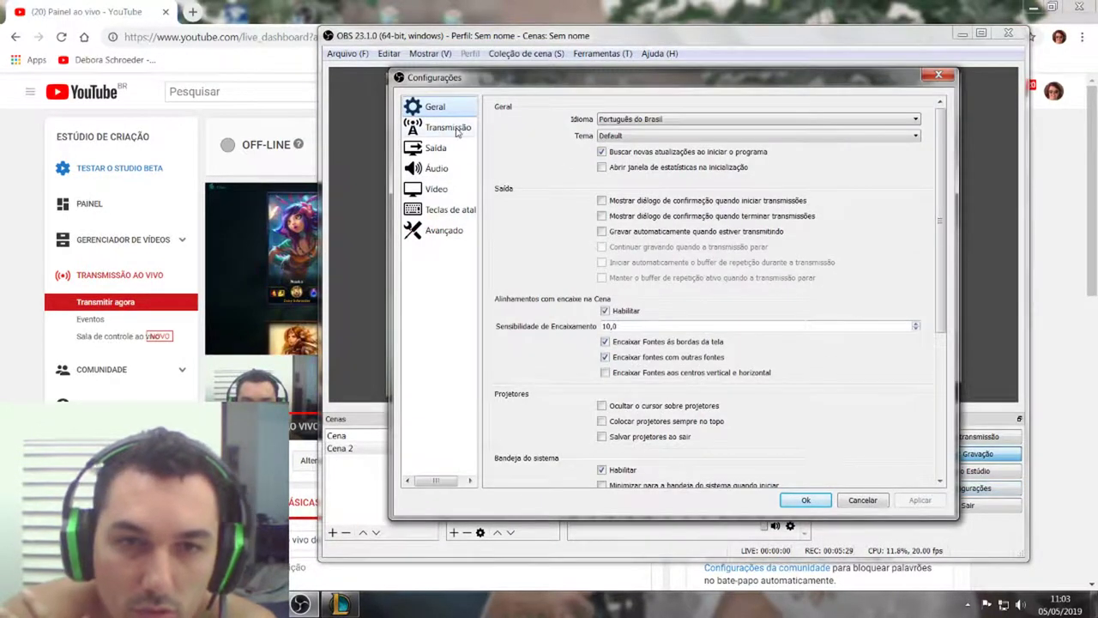
pyautogui.click(447, 128)
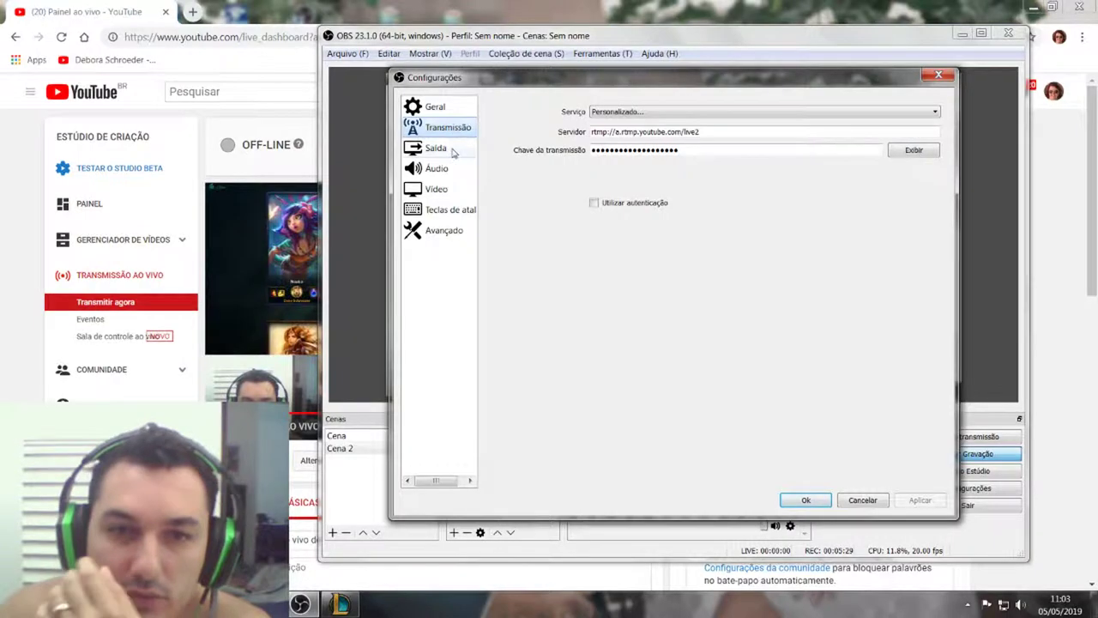
pyautogui.click(436, 168)
pyautogui.click(436, 148)
pyautogui.click(451, 190)
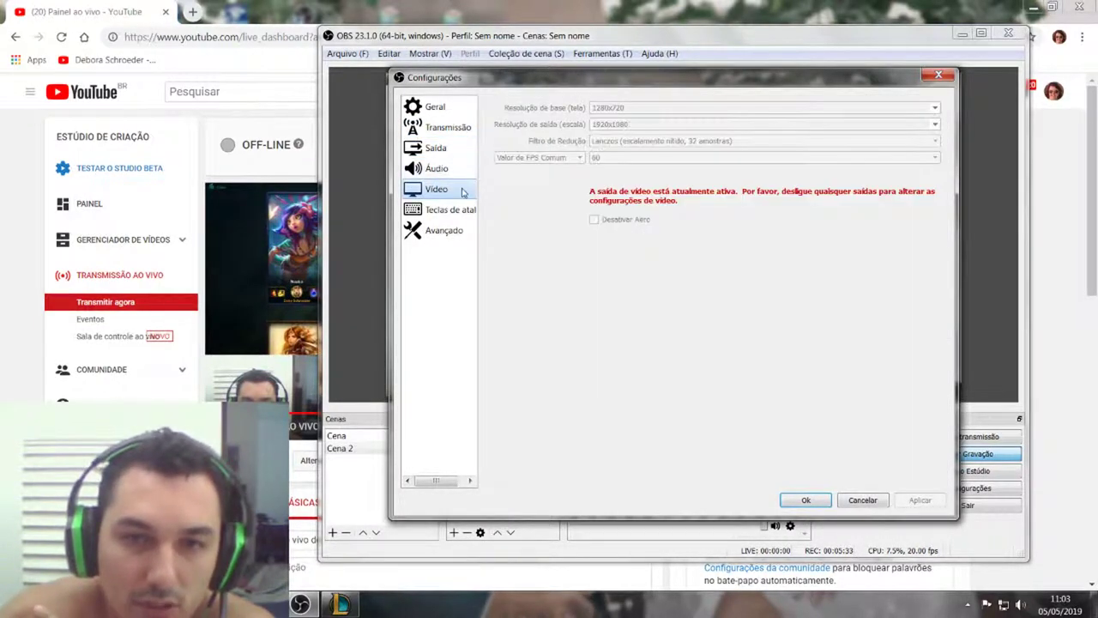
pyautogui.click(444, 230)
pyautogui.doubleClick(630, 289)
pyautogui.click(438, 189)
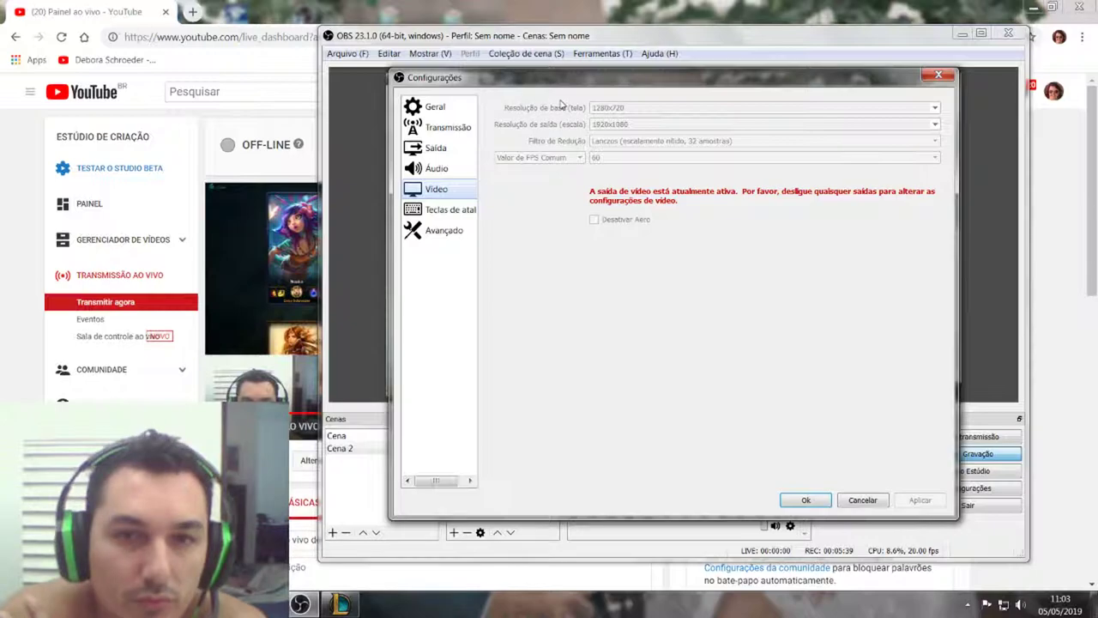
pyautogui.click(437, 169)
pyautogui.click(436, 188)
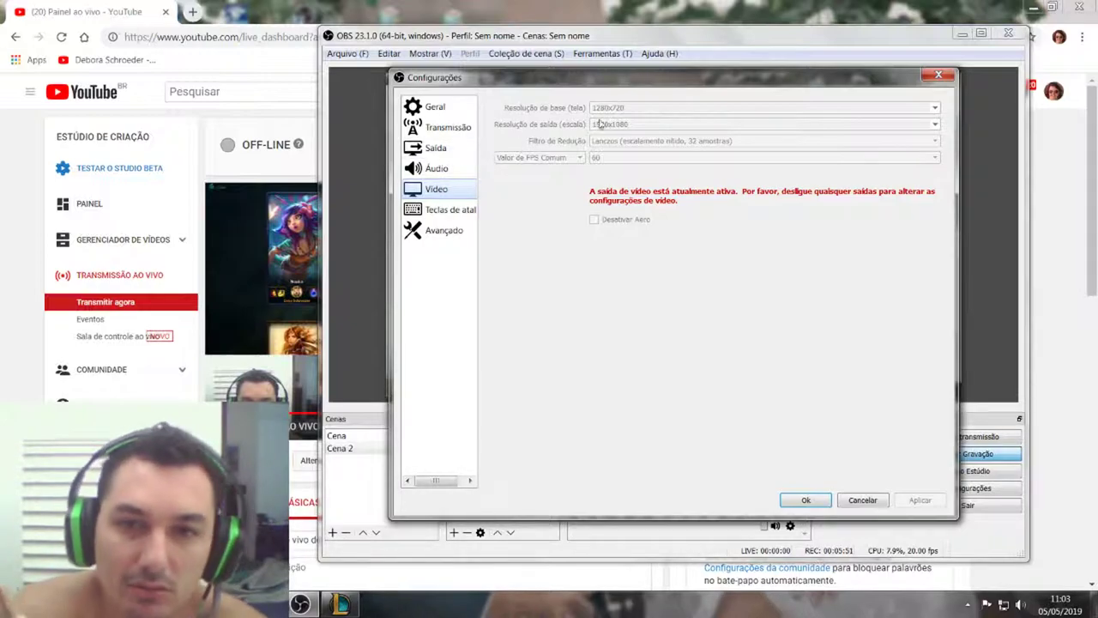
# Step: Open the target bitrate (Taxa de bits Alvo) of the streaming output for editing
pyautogui.click(458, 151)
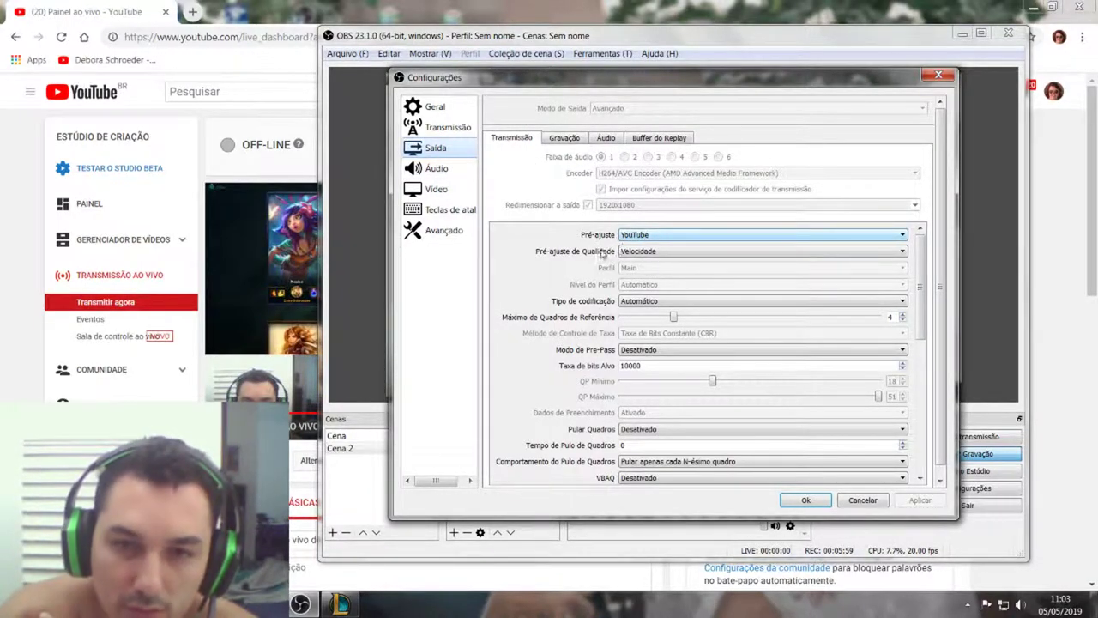
pyautogui.click(569, 361)
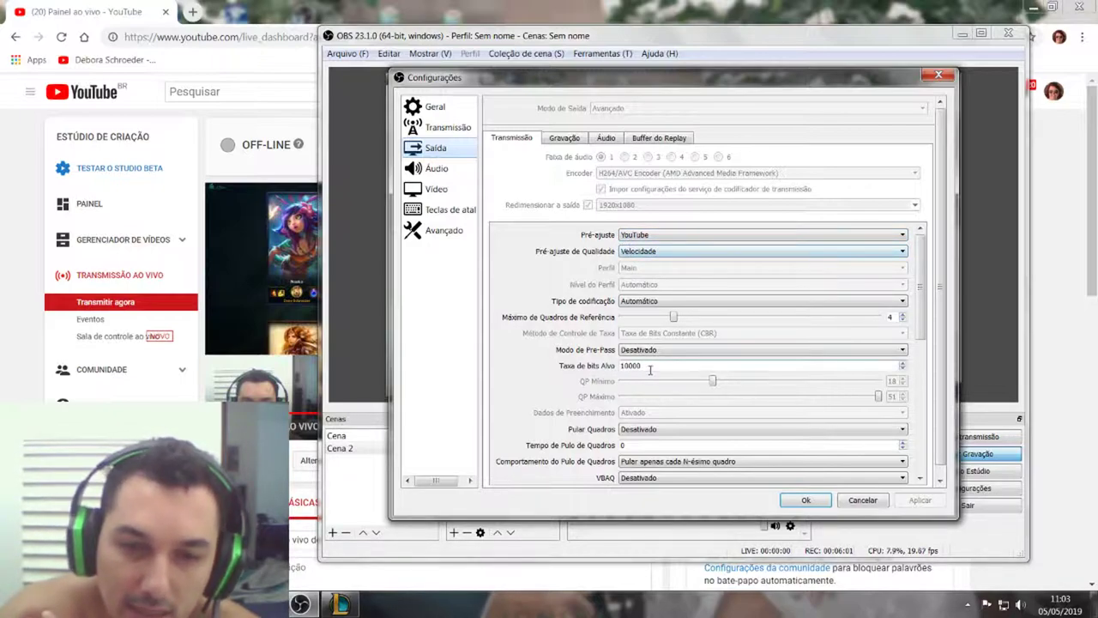
pyautogui.press('End')
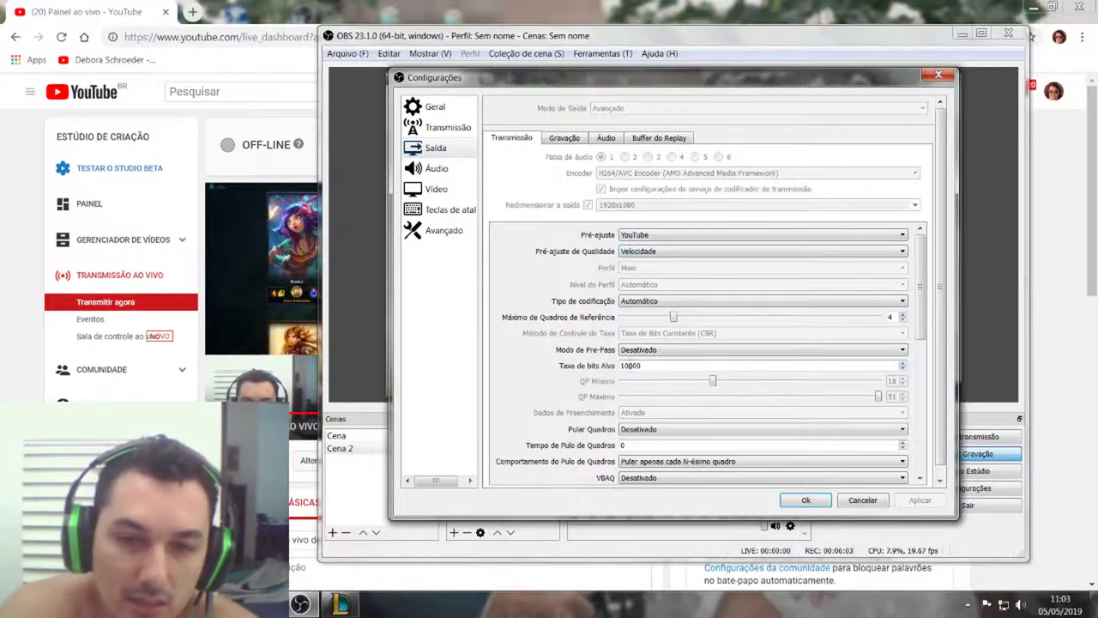
pyautogui.hotkey('ctrl', 'a')
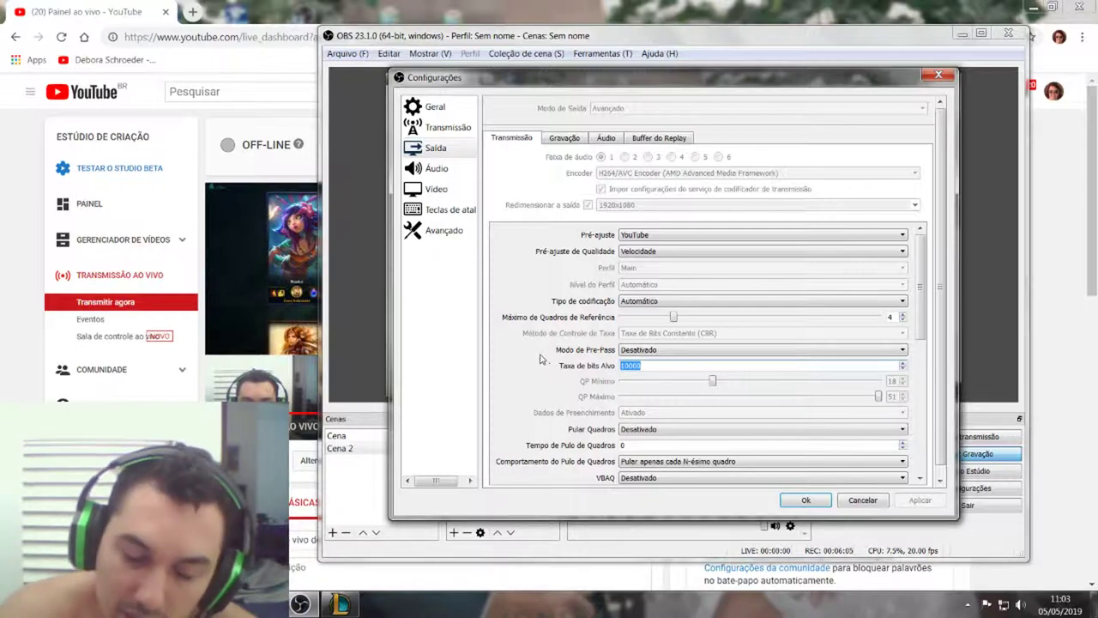